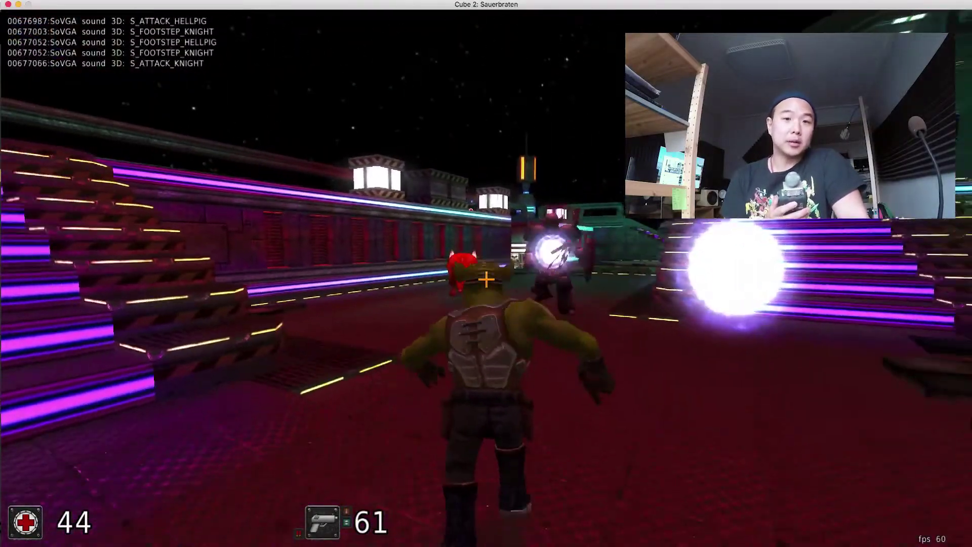
- Review the sound assets spreadsheet's attack, environments, footsteps, monster death and other sections alongside the gameplay
key(5)
key(1)
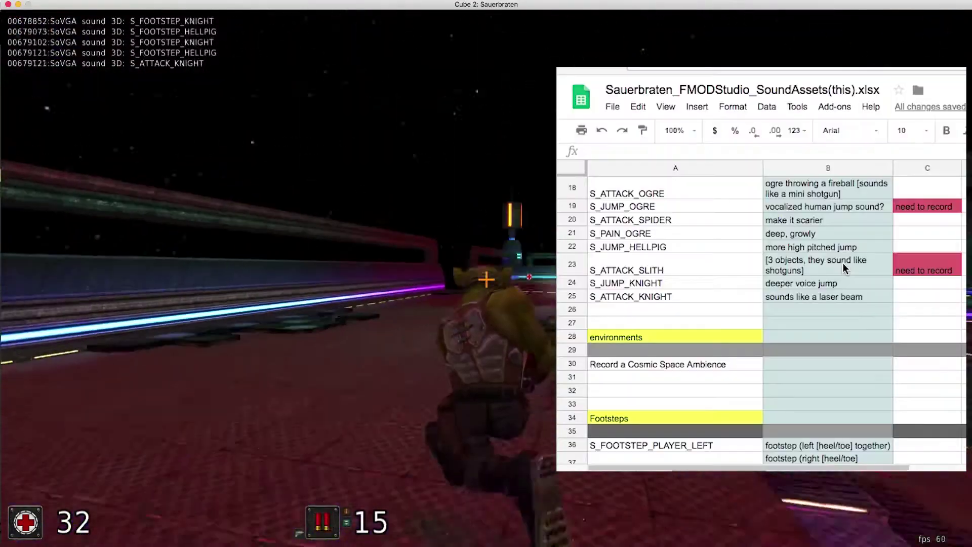
scroll(844, 268, down, 1)
scroll(844, 268, down, 2)
scroll(844, 268, down, 3)
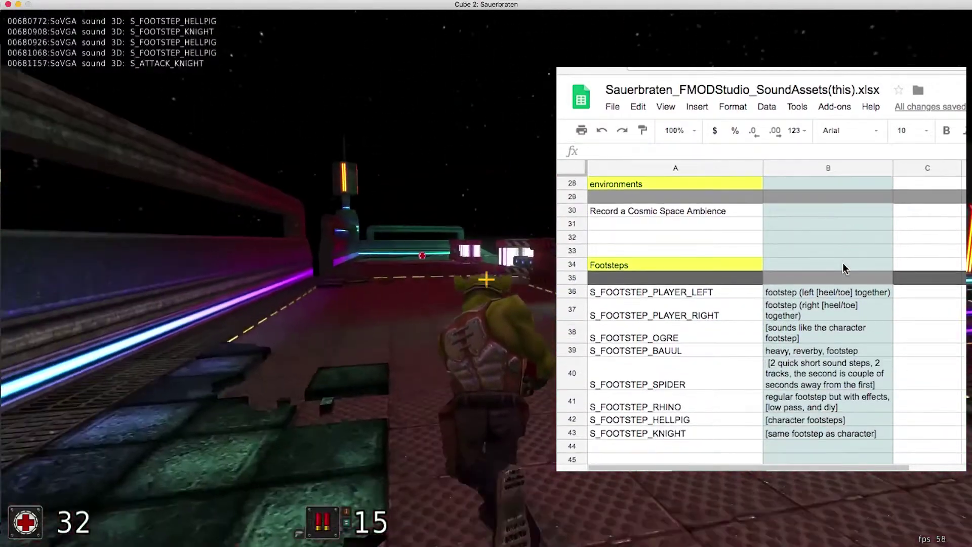
scroll(844, 268, down, 2)
key(3)
scroll(843, 264, down, 6)
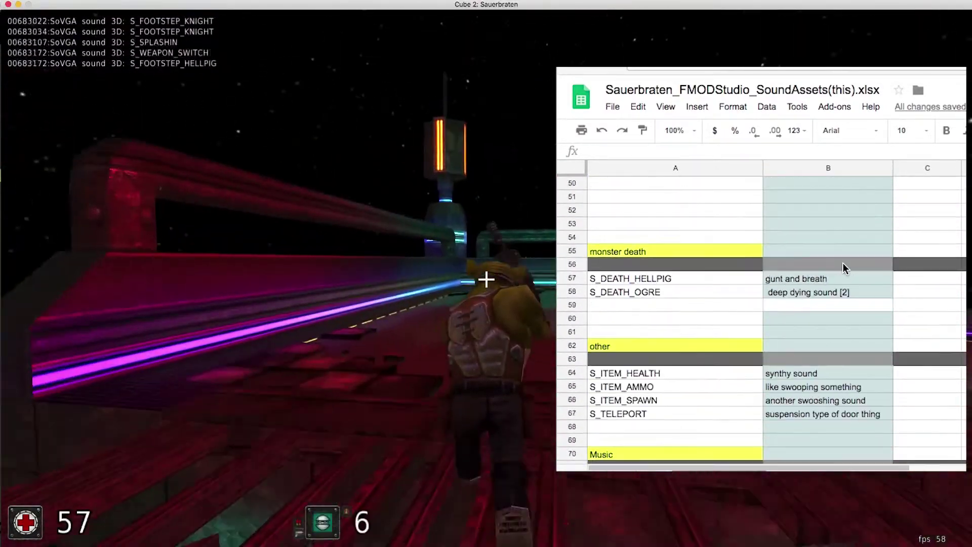
key(5)
scroll(843, 264, up, 15)
scroll(843, 268, up, 4)
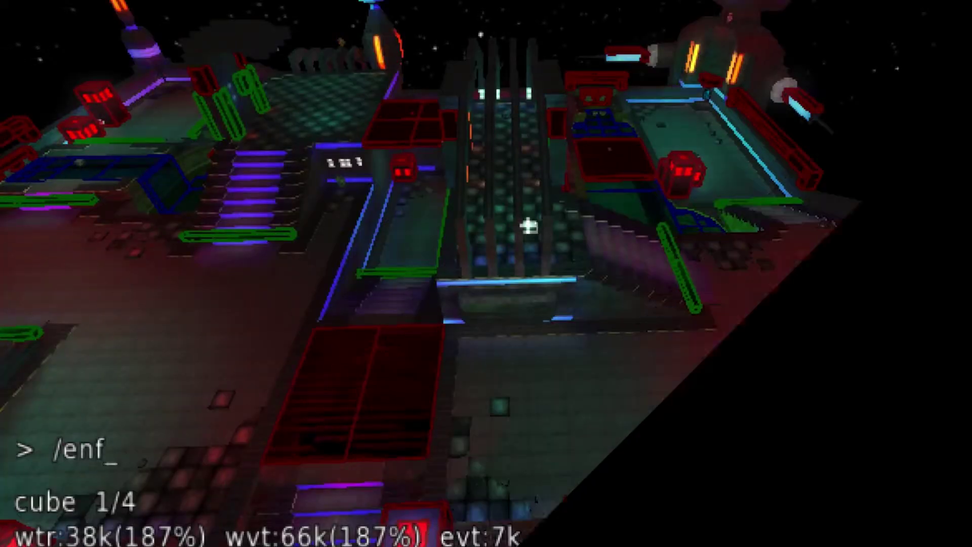
- Correct the console command and inspect the sound and light entities in the barred, checker-floored room of the level
key(BackSpace)
key(BackSpace)
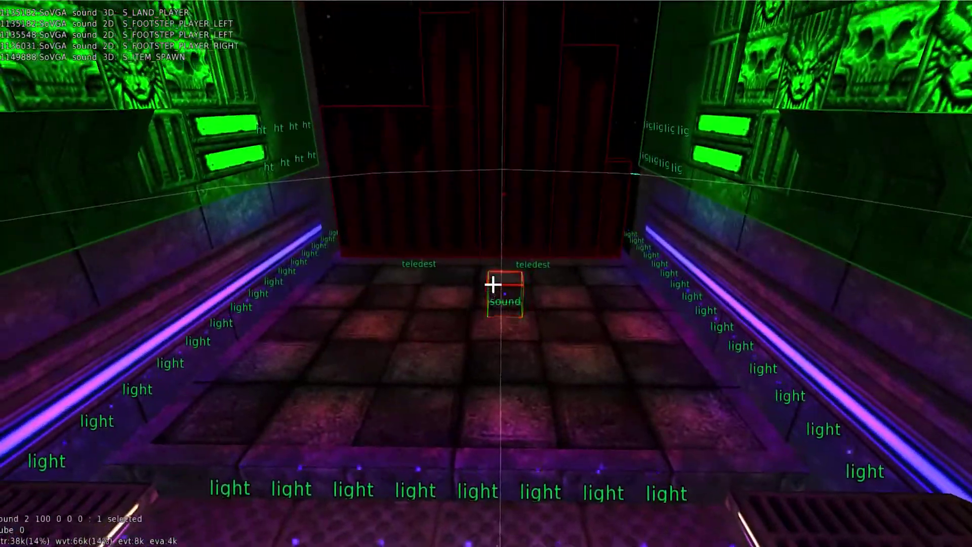
key(w)
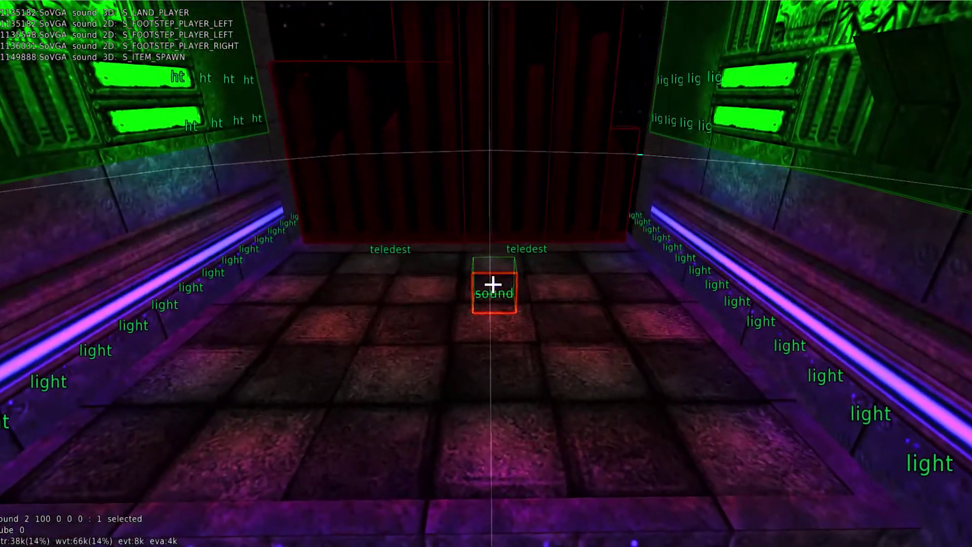
click(493, 284)
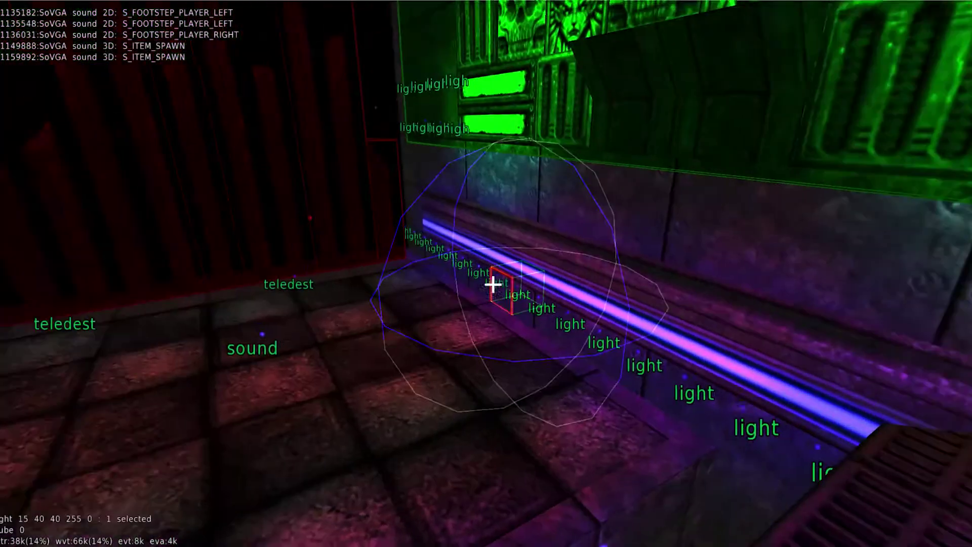
click(492, 284)
click(492, 284)
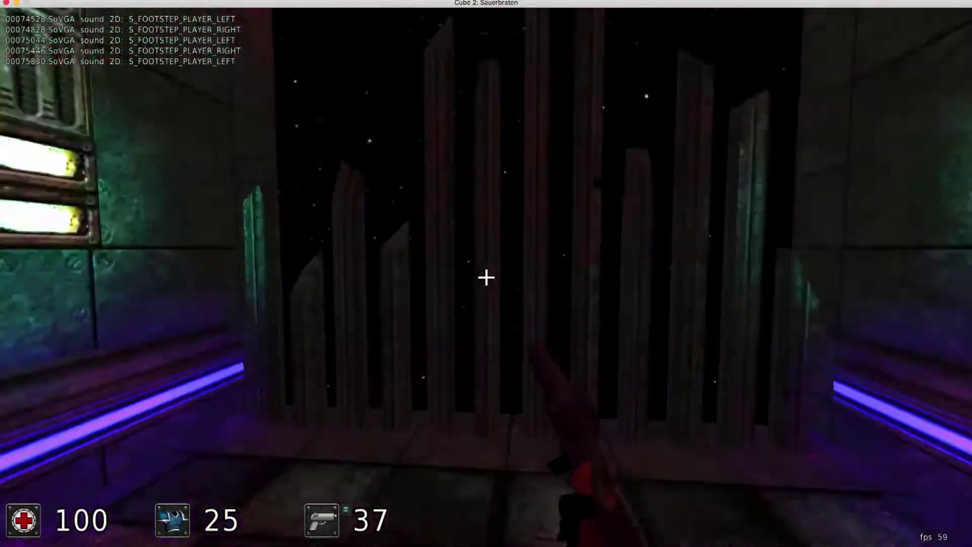
key(s)
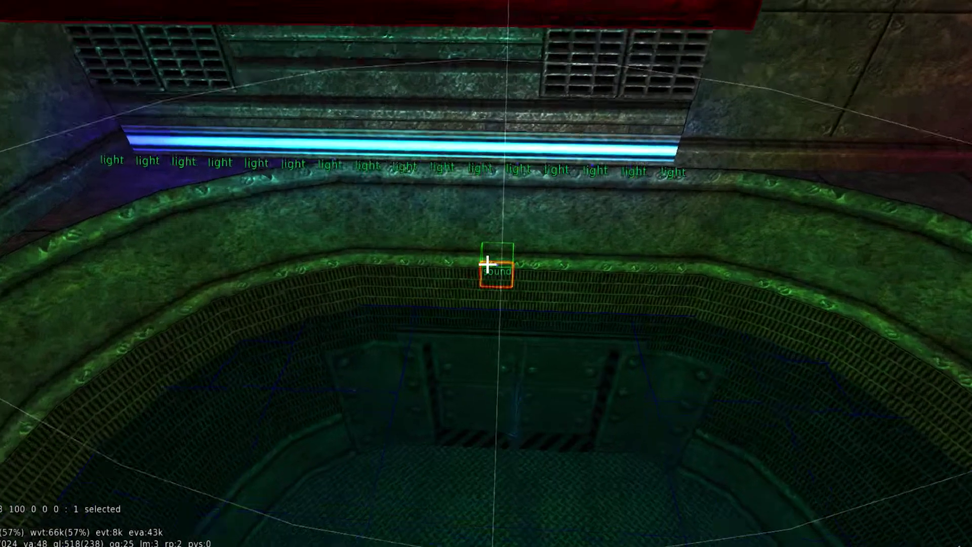
- Inspect the sound entity placed at the rim of the green pit in the level
key(w)
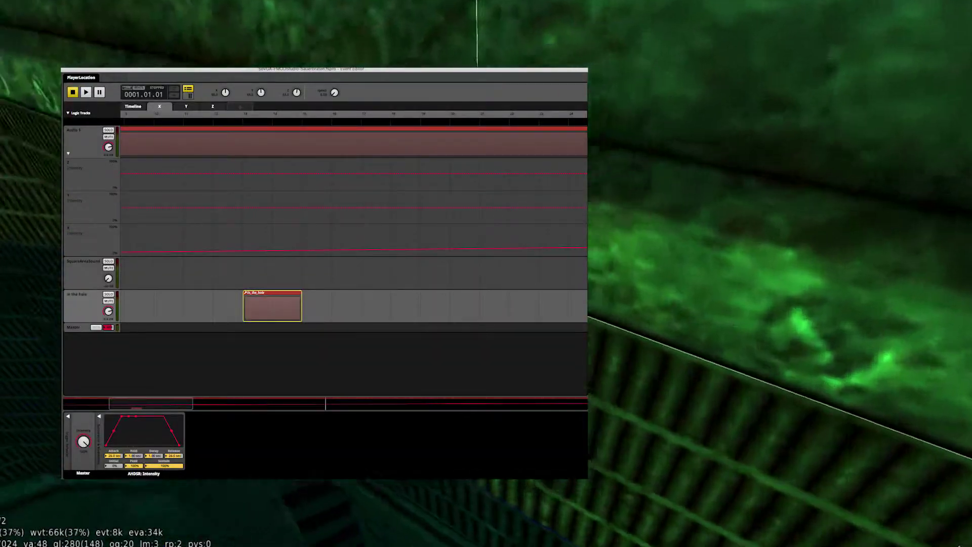
key(s)
click(487, 264)
key(w)
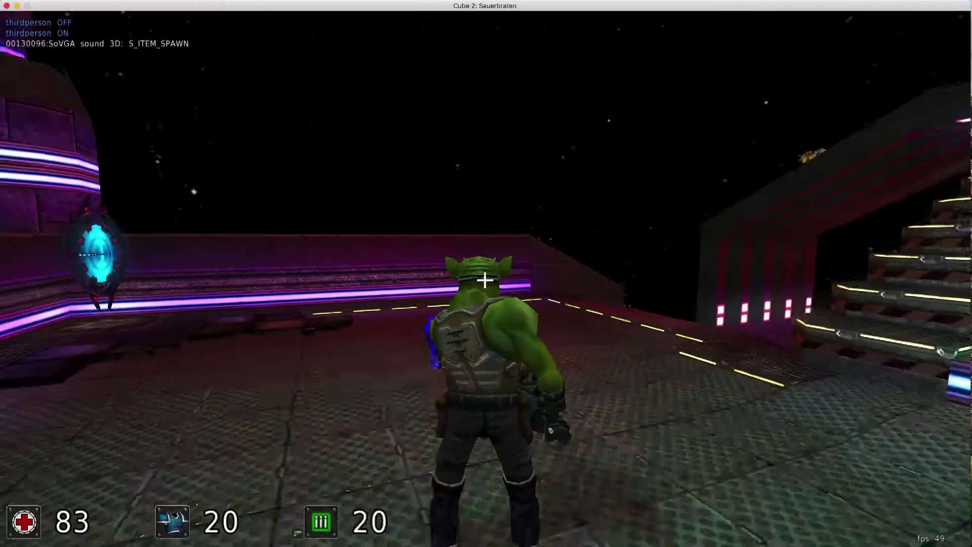
- Fire the minigun in the open area of the level and move into the green pit to compare the weapon's sound
click(485, 280)
click(485, 280)
click(485, 280)
click(485, 280)
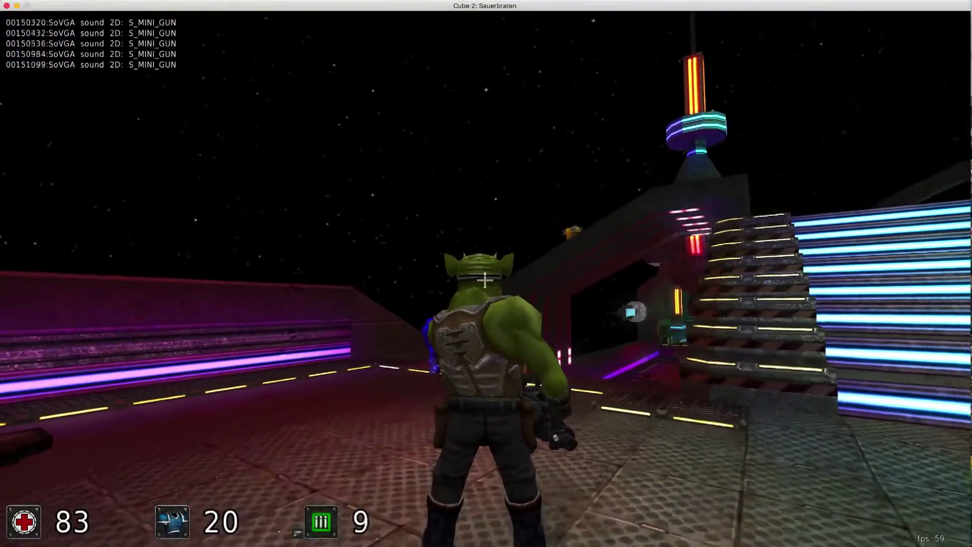
click(485, 280)
click(485, 279)
click(485, 279)
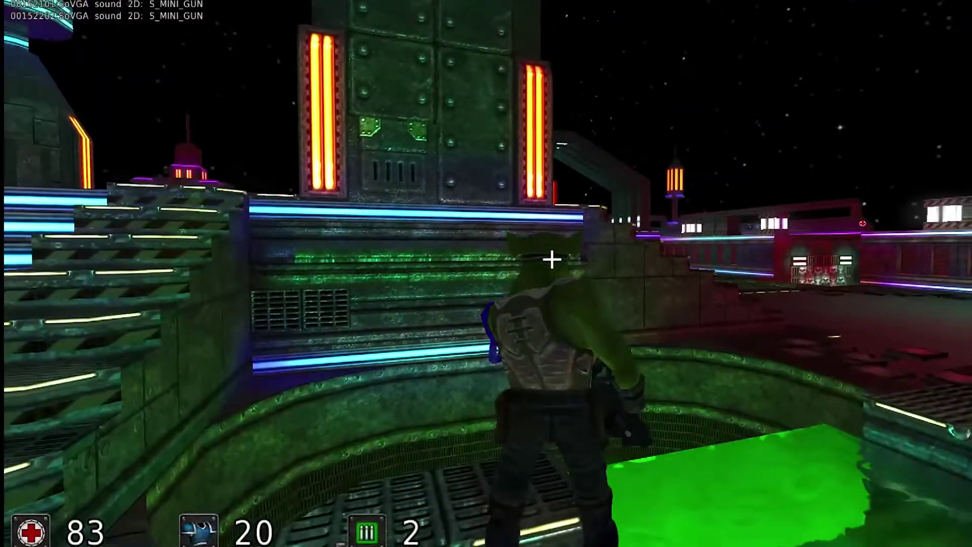
key(w)
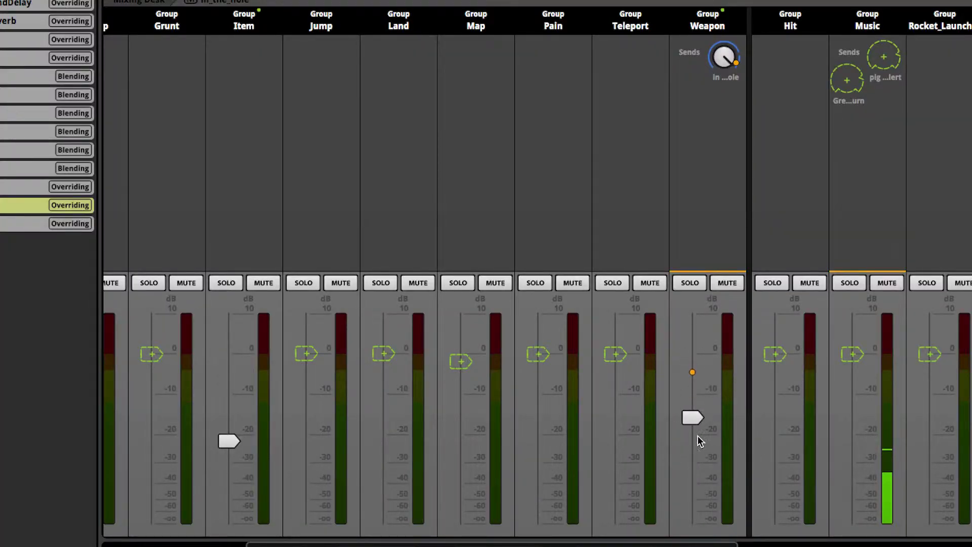
- Examine the in_the_hole snapshot in the FMOD Studio mixer, covering the Weapon, SFX and return buses, and compare it with the game
scroll(772, 435, right, 5)
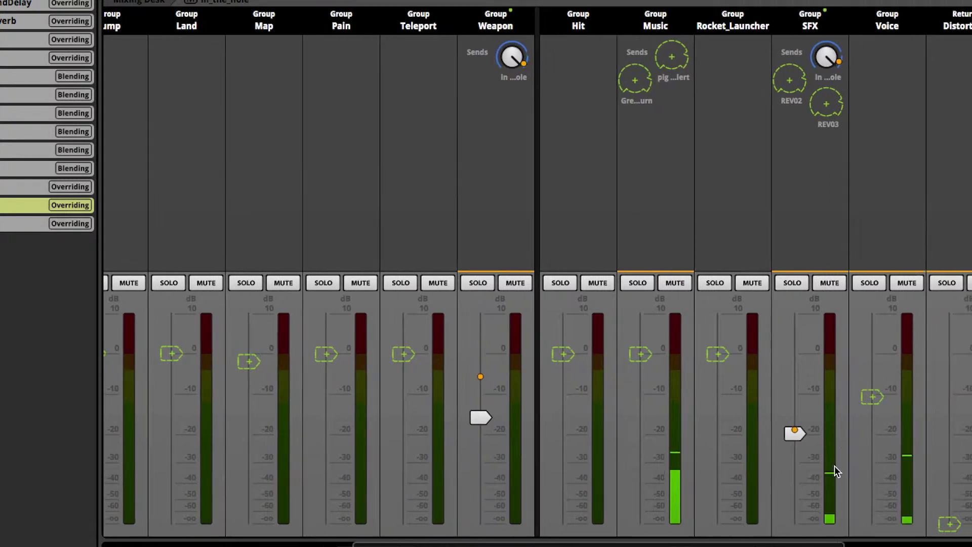
drag(711, 544, 568, 541)
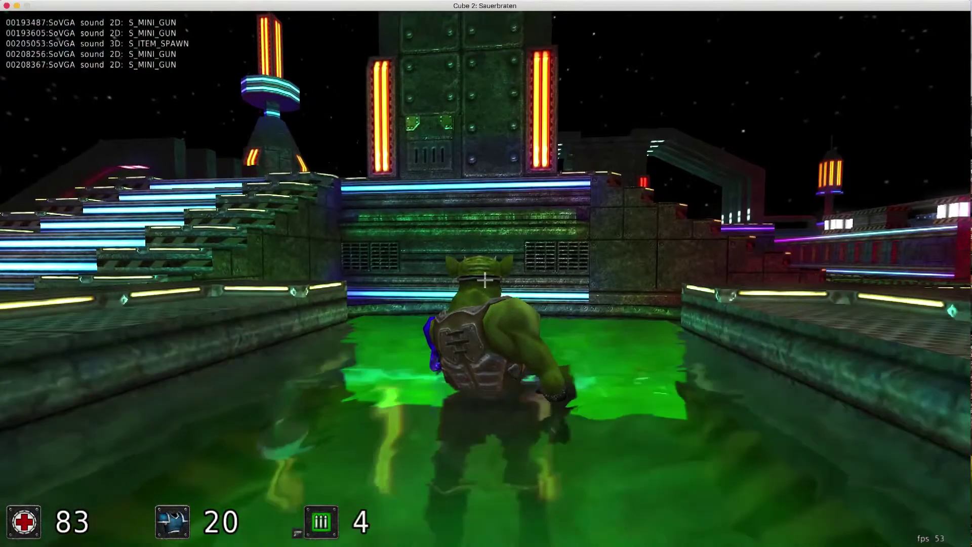
click(485, 280)
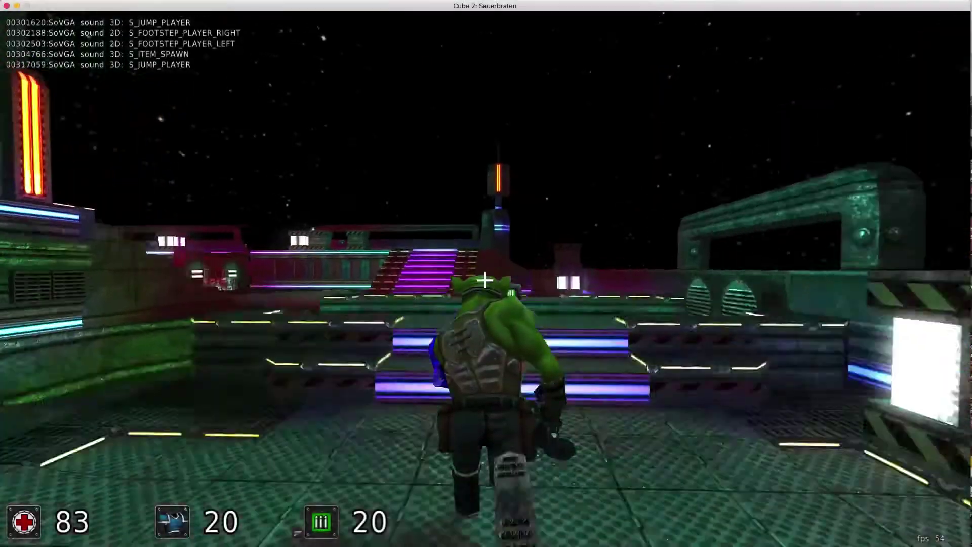
key(w)
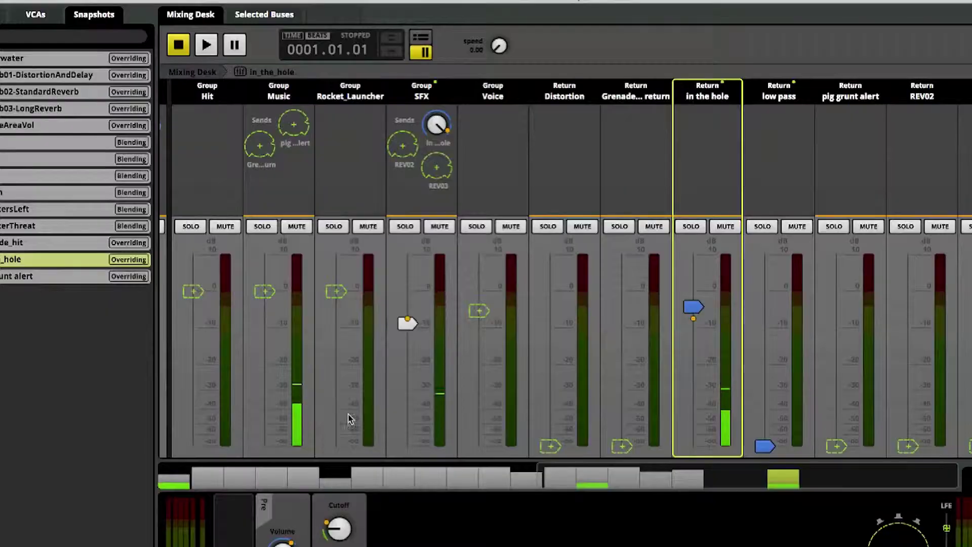
click(372, 476)
drag(372, 476, 282, 473)
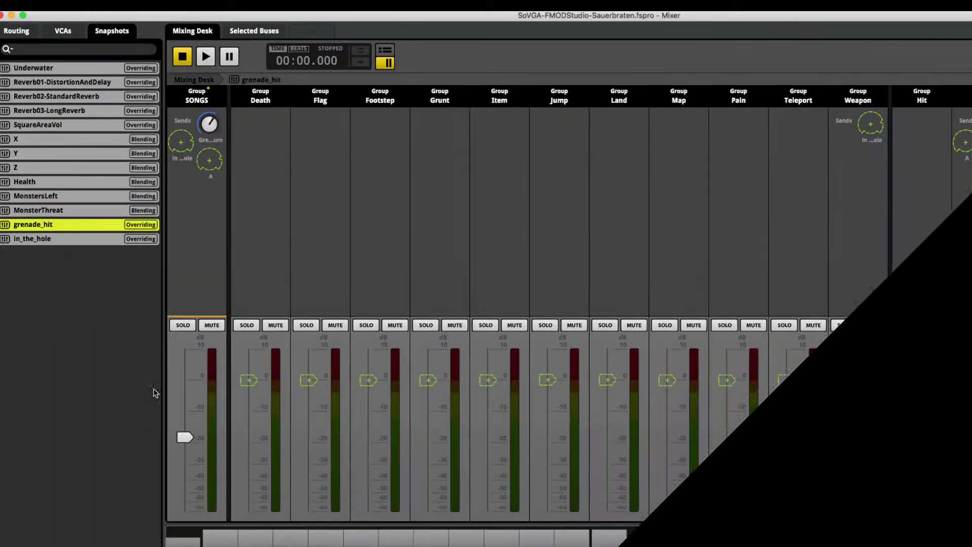
- Examine the grenade_hit snapshot's levels and sends across the SONGS, Music and return buses
drag(335, 539, 537, 542)
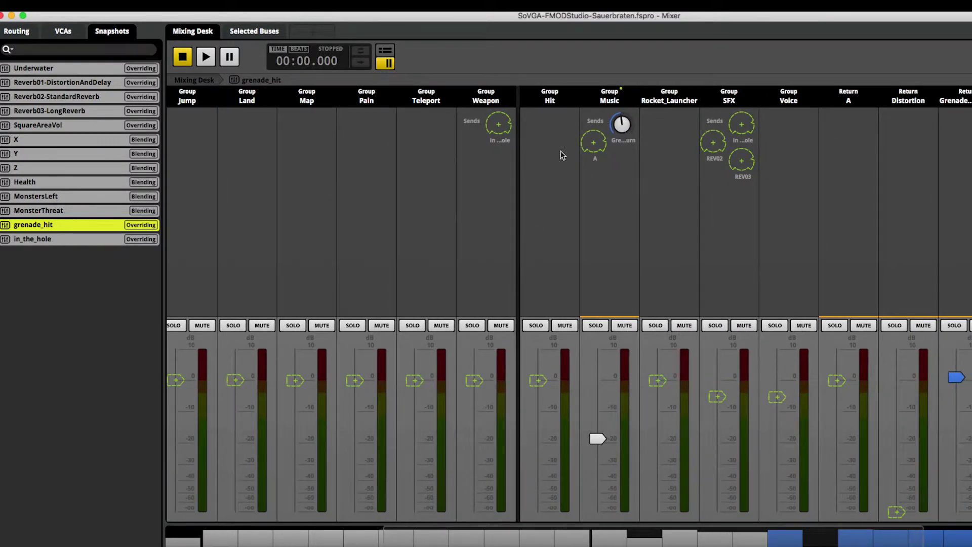
drag(759, 537, 951, 540)
click(697, 104)
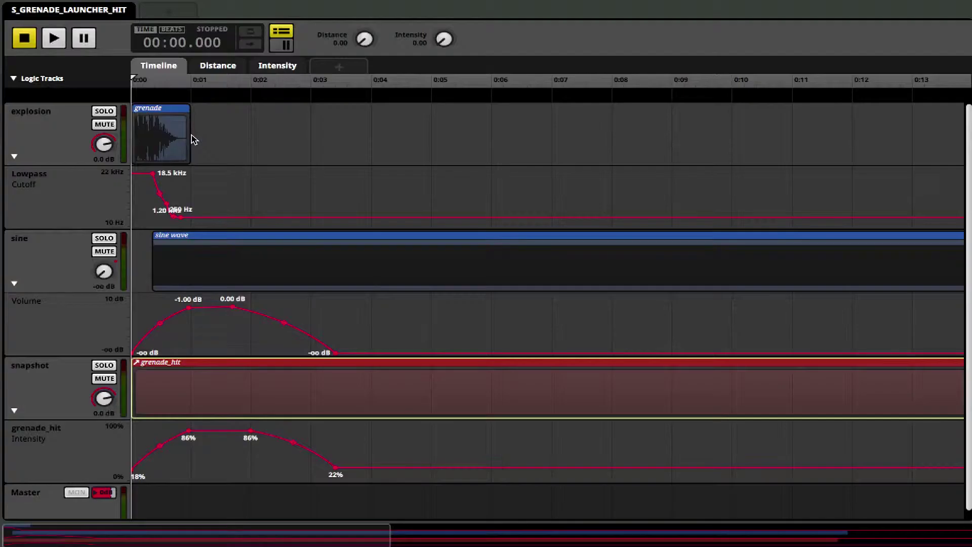
- Play the S_GRENADE_LAUNCHER_HIT event from the beginning of its timeline
click(208, 156)
click(121, 79)
key(space)
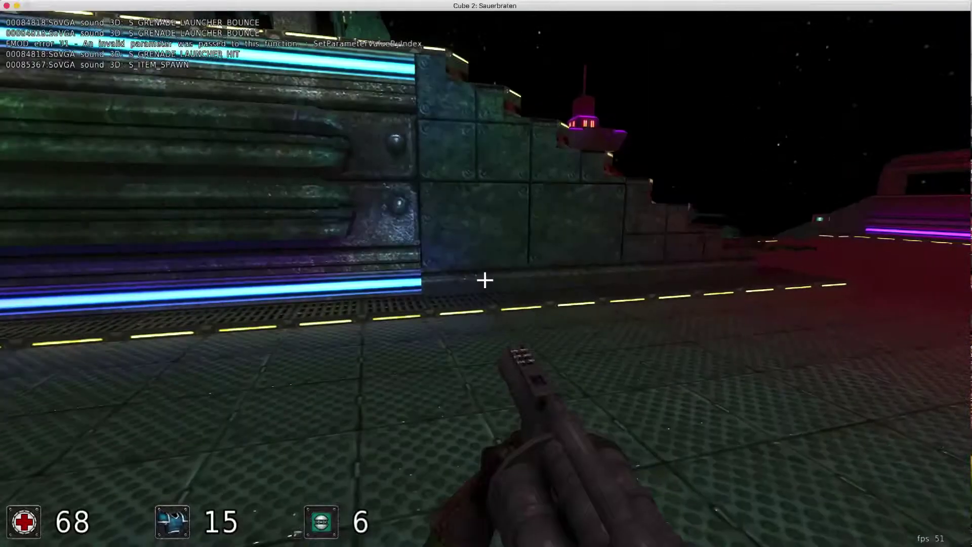
- Switch to Cube 2: Sauerbraten and fire a grenade nearby to hear the hit effect in the game
click(484, 280)
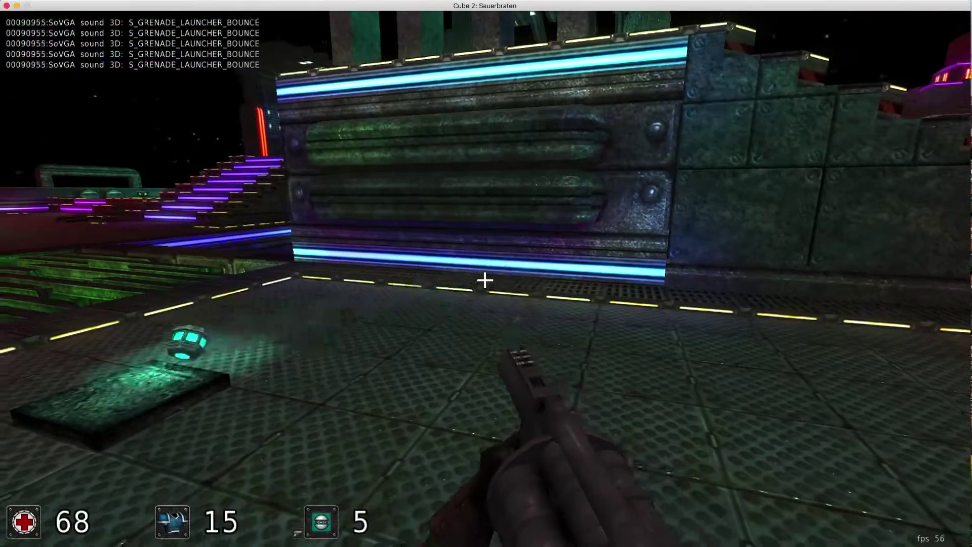
key(w)
key(d)
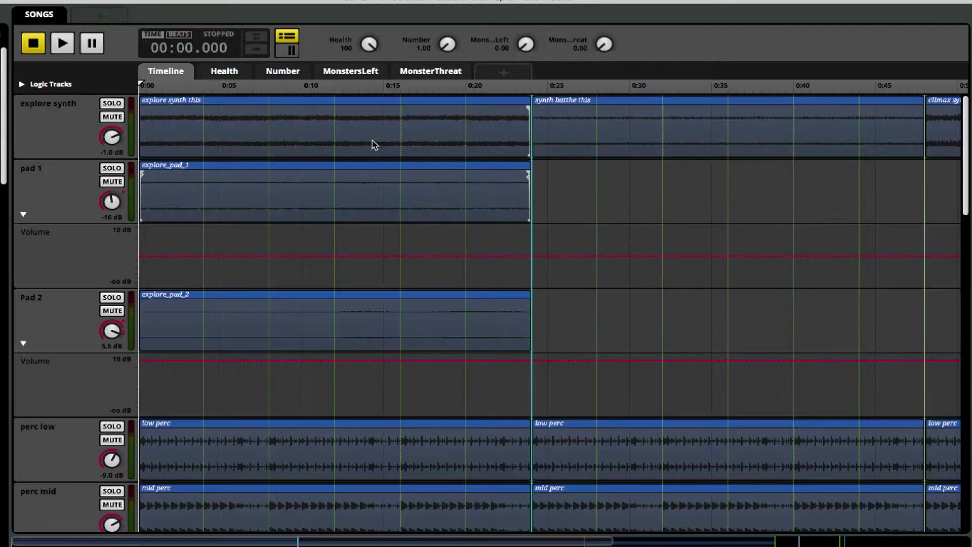
- Look through the SONGS event's tracks in FMOD Studio, from the explore synth and pads to percussion, fx, MonsterThreat and Health
scroll(293, 220, down, 5)
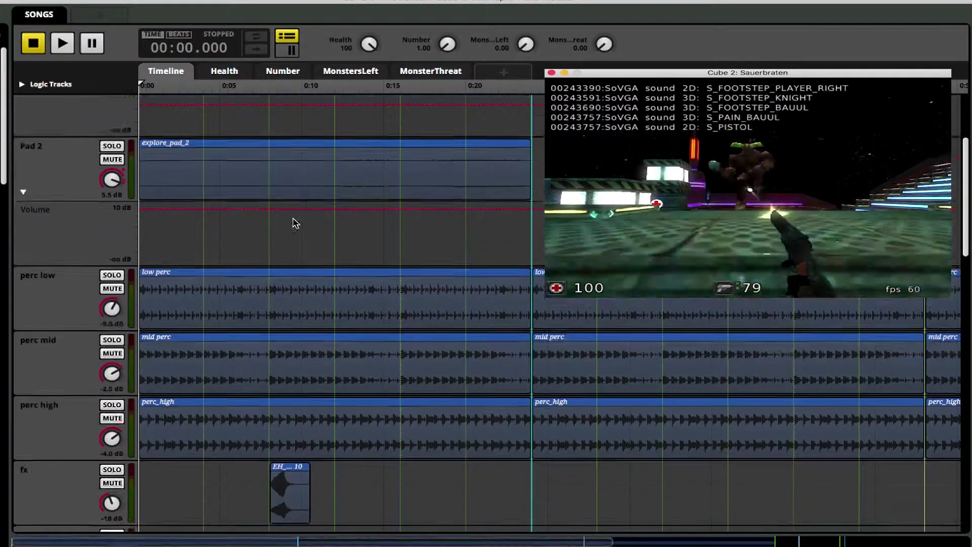
scroll(296, 223, down, 12)
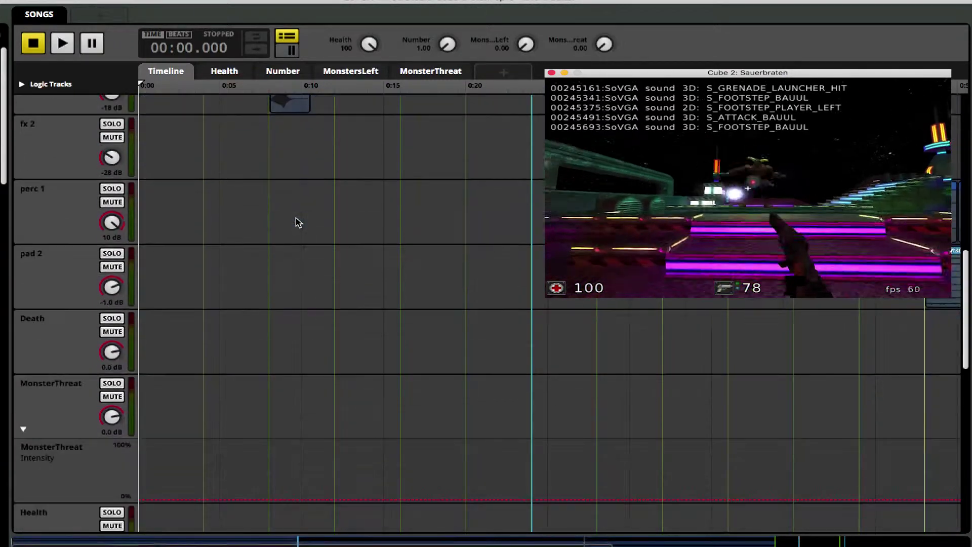
scroll(296, 223, up, 12)
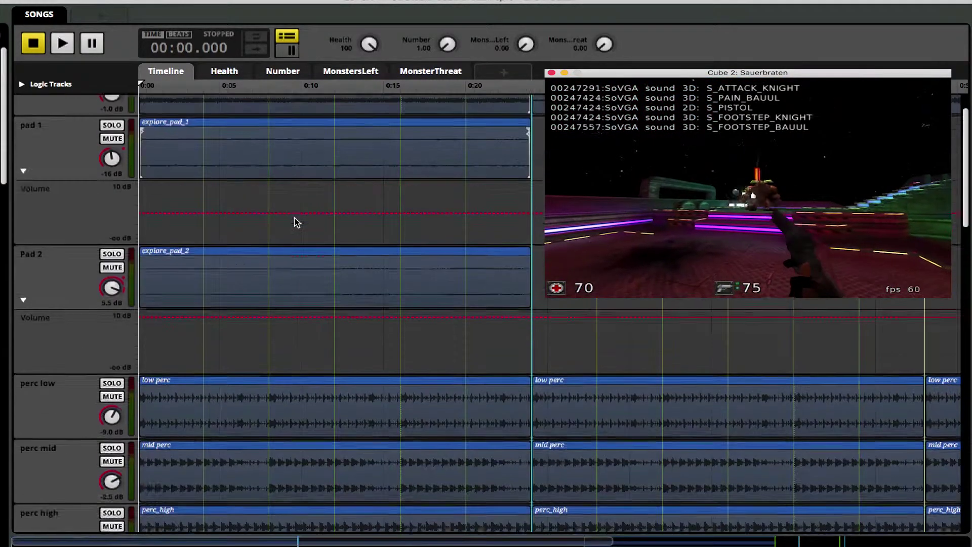
scroll(296, 223, up, 2)
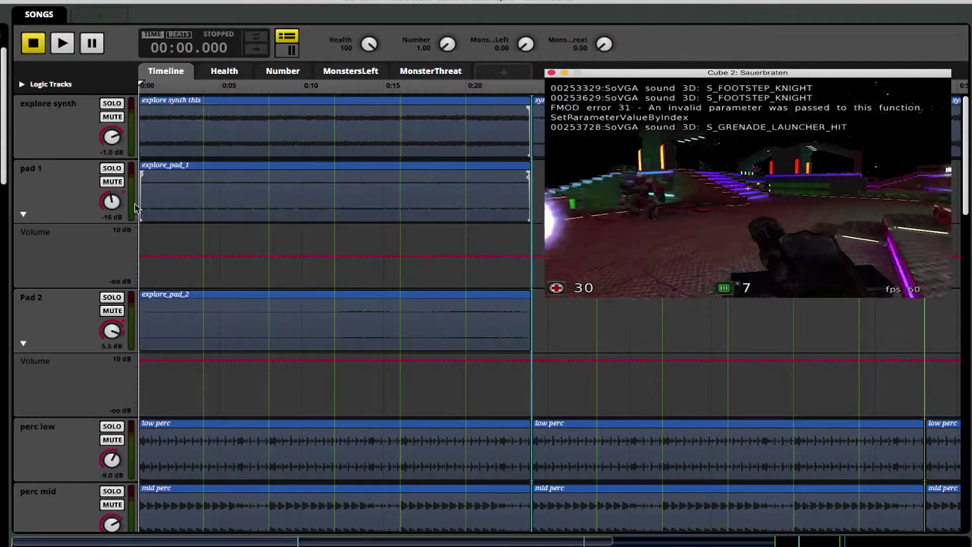
- Expand the SONGS event's logic tracks and examine the segment markers, loop regions and transitions along the timeline
click(79, 82)
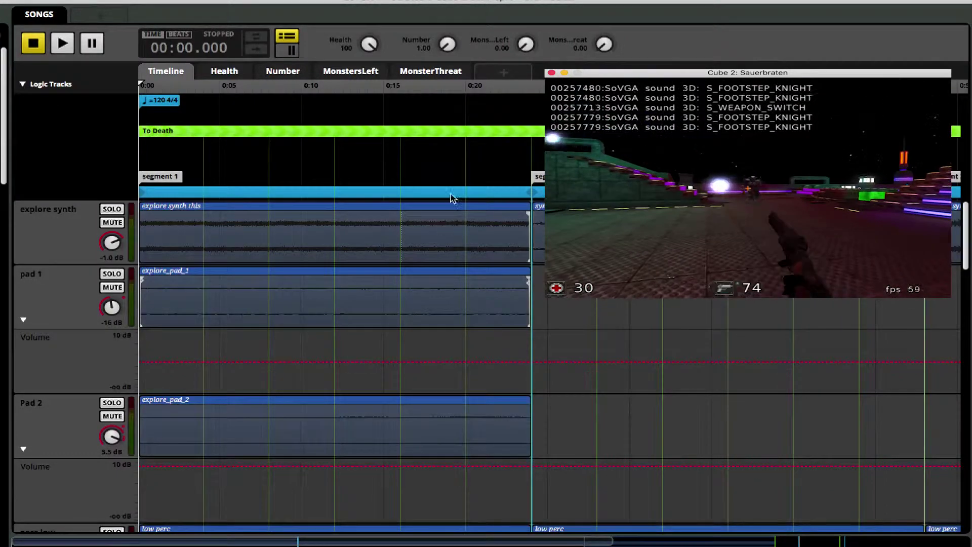
click(443, 256)
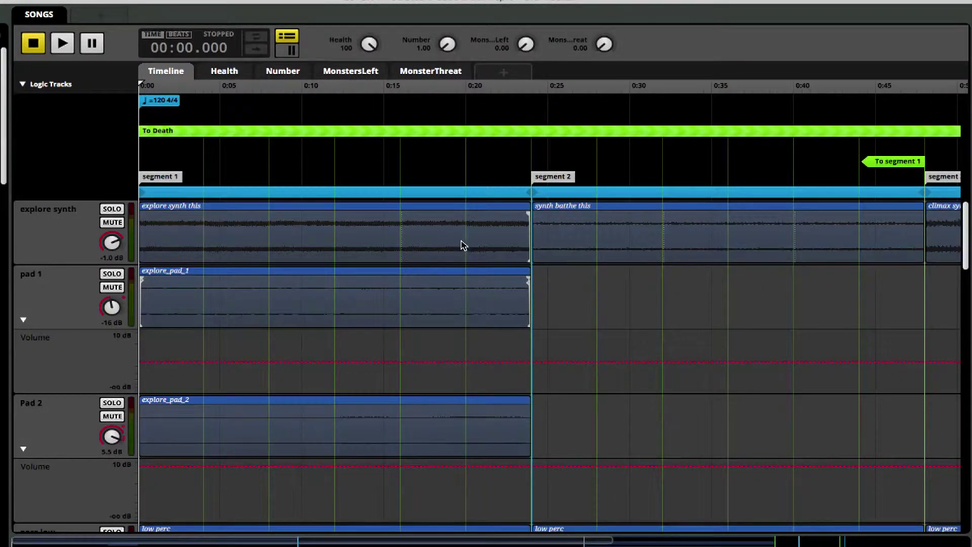
scroll(566, 232, right, 5)
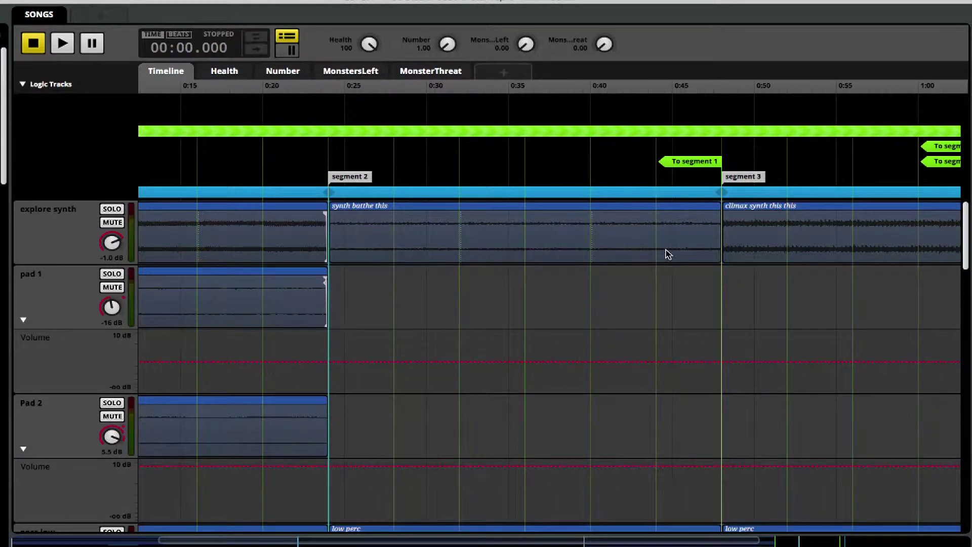
scroll(667, 253, right, 4)
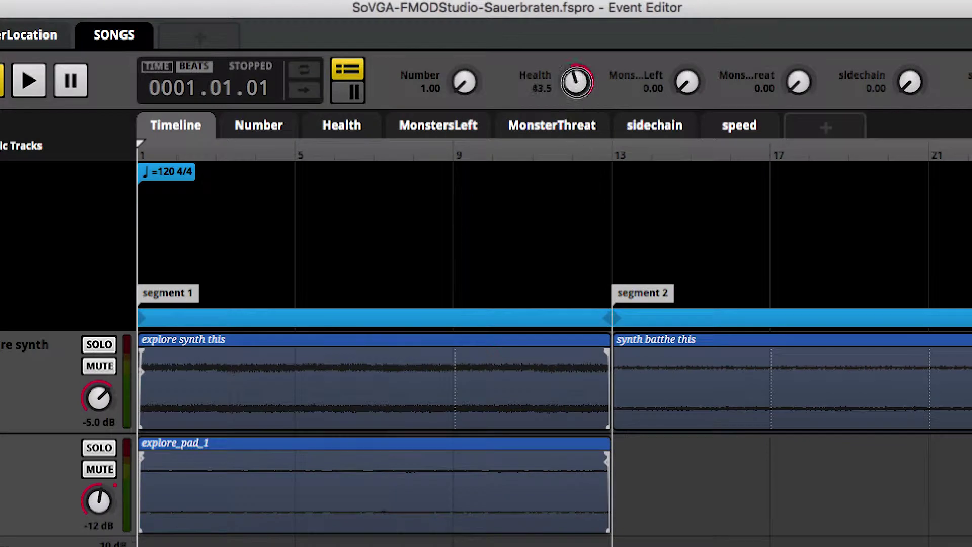
- Audition the SONGS event with the Health parameter set to 100, 56 and finally 16
drag(572, 80, 571, 47)
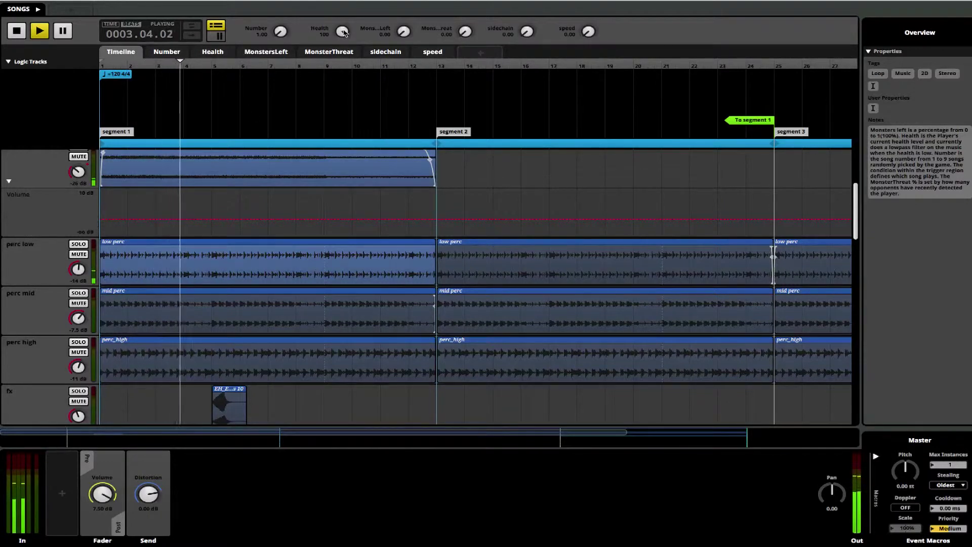
drag(343, 34, 343, 50)
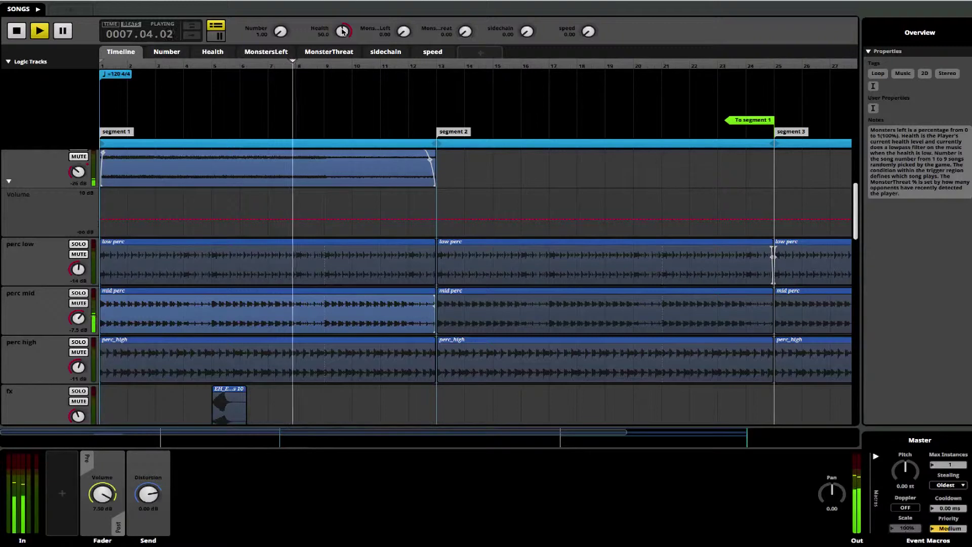
drag(343, 31, 312, 218)
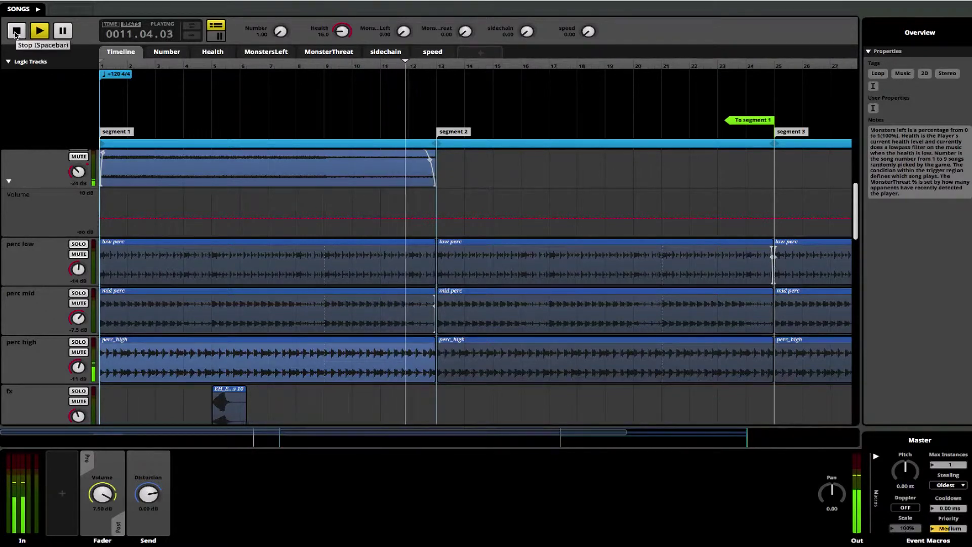
- Audition the SONGS event with the Health parameter lowered to 10, 7 and finally 0.50, and stop playback
click(15, 31)
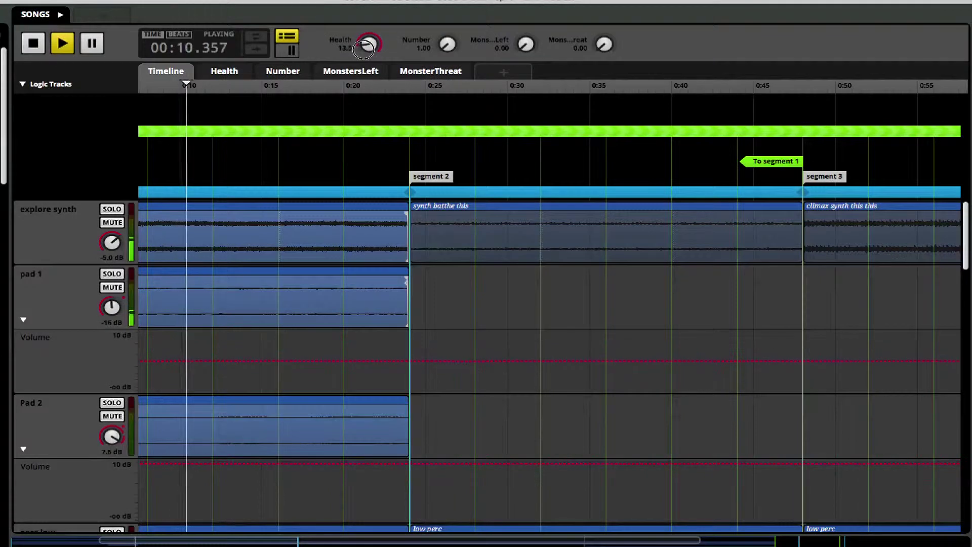
drag(364, 48, 363, 53)
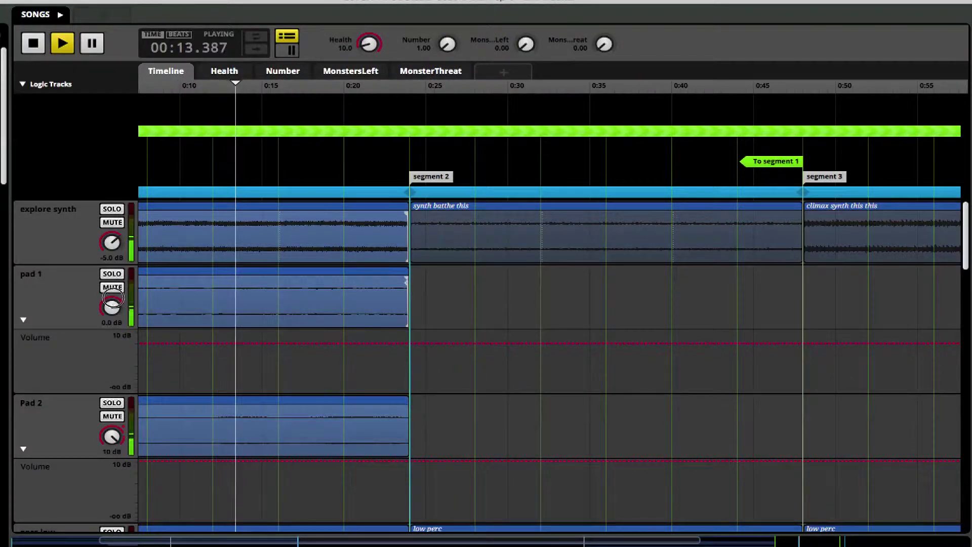
drag(366, 45, 363, 39)
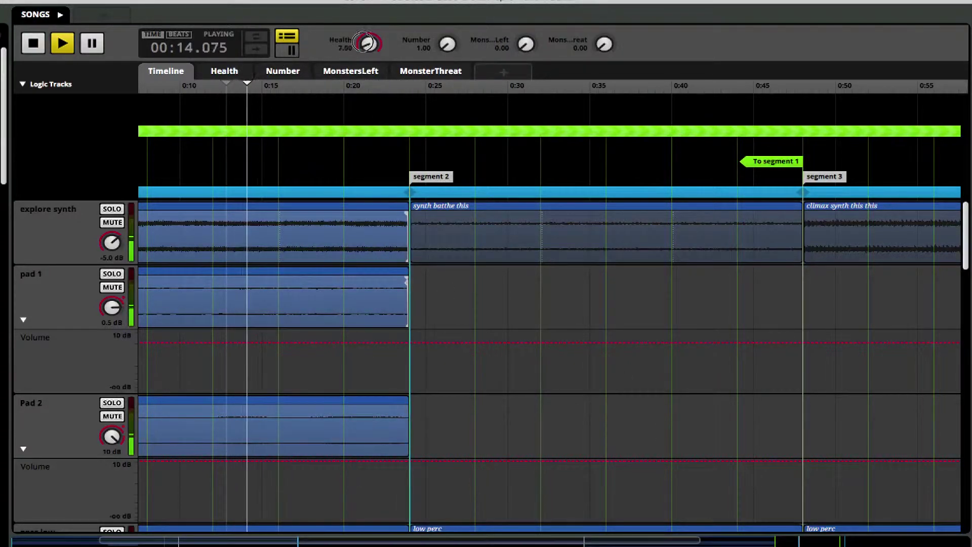
drag(368, 41, 369, 159)
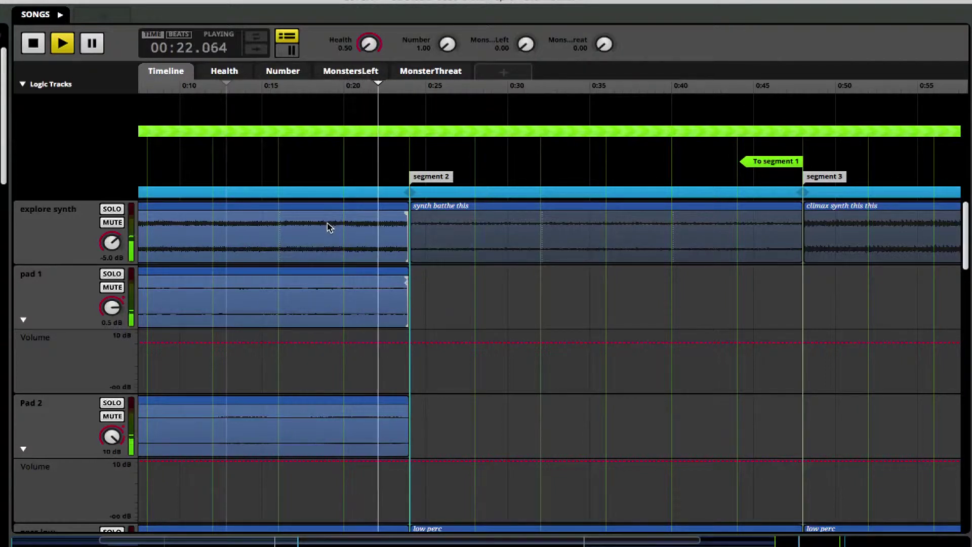
key(space)
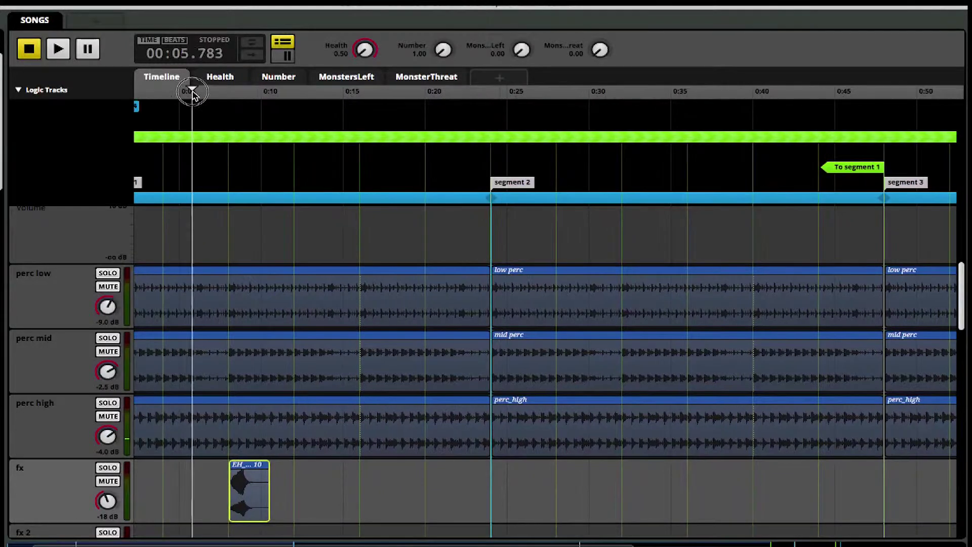
- Place the playhead at 00:07.783 just before the fx clip and audition it, with Health set to 18.5
drag(191, 91, 220, 92)
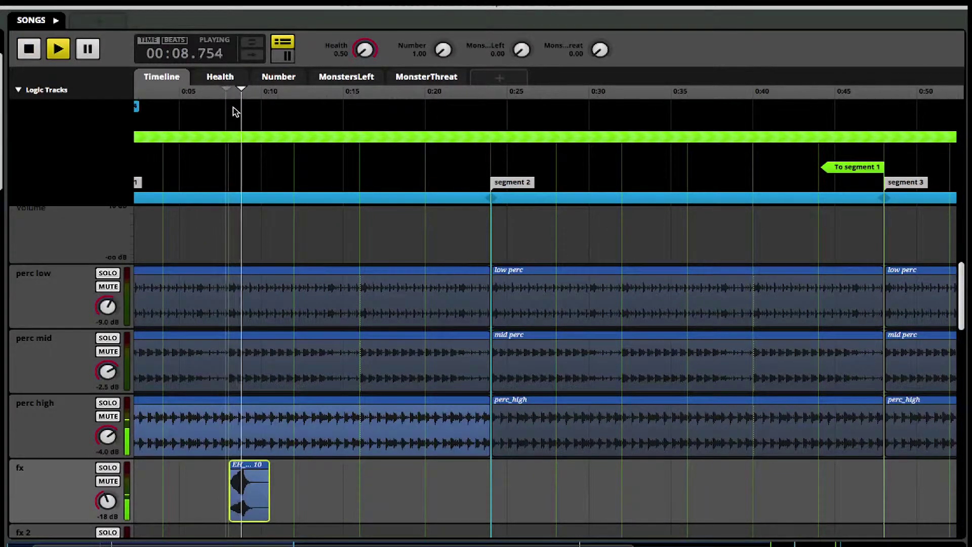
key(space)
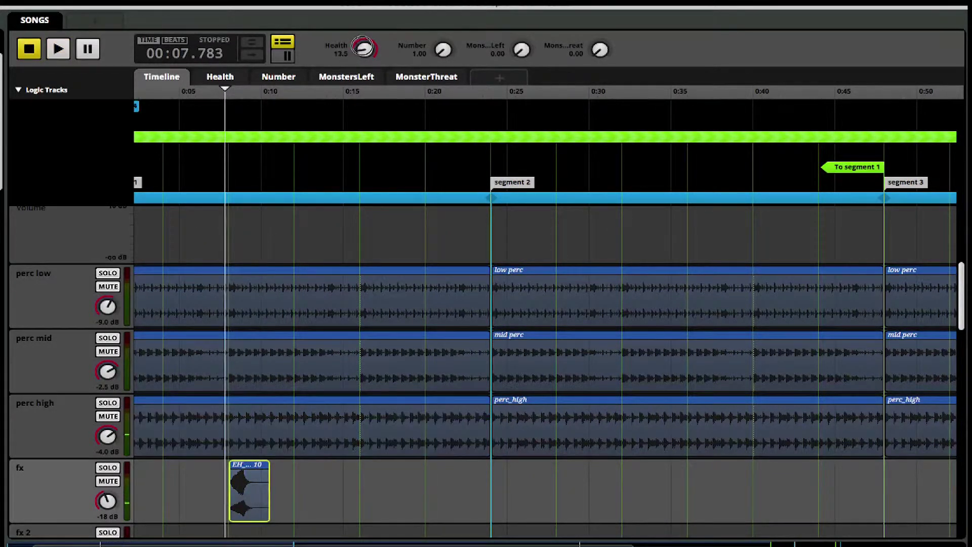
click(223, 80)
click(167, 79)
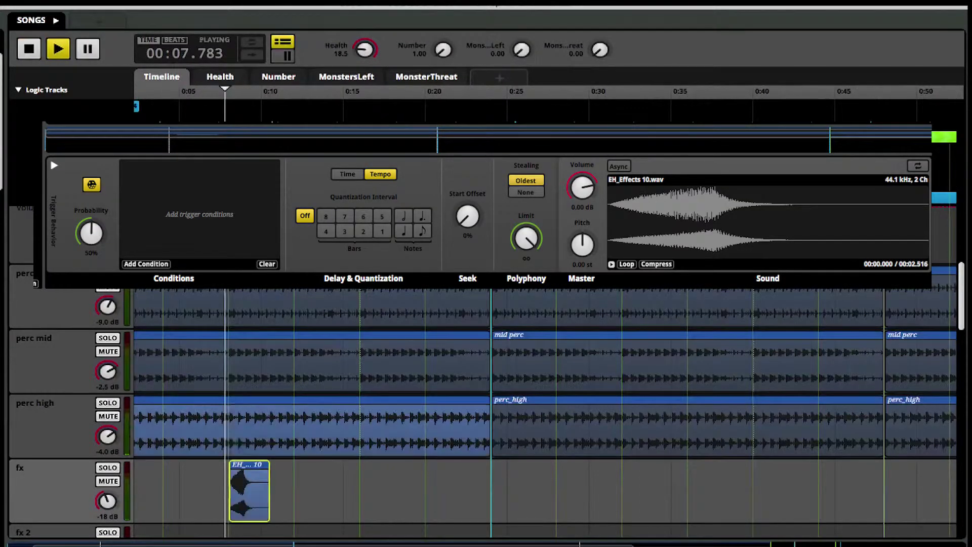
- Replay the SONGS event several times from just before the EH_Effects 10 clip to hear its 50% trigger probability
key(space)
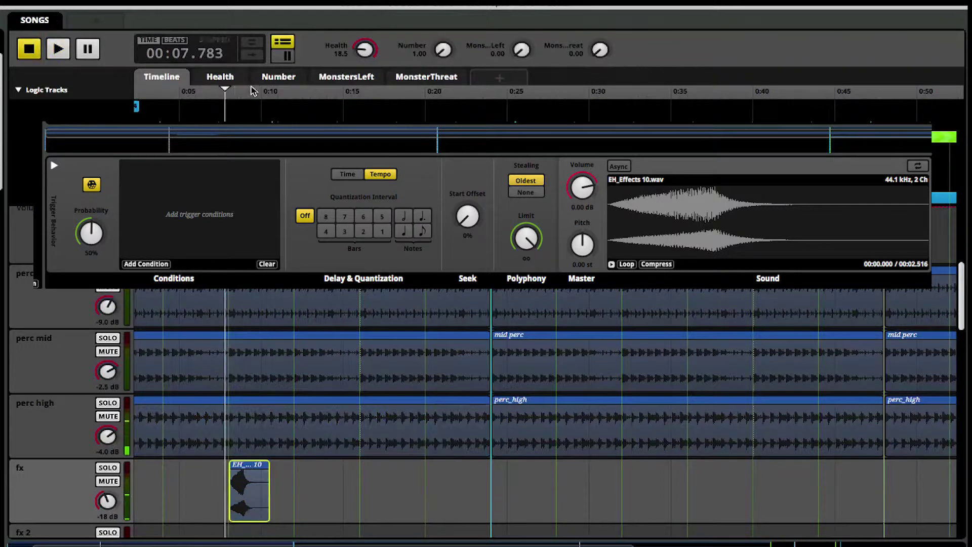
key(space)
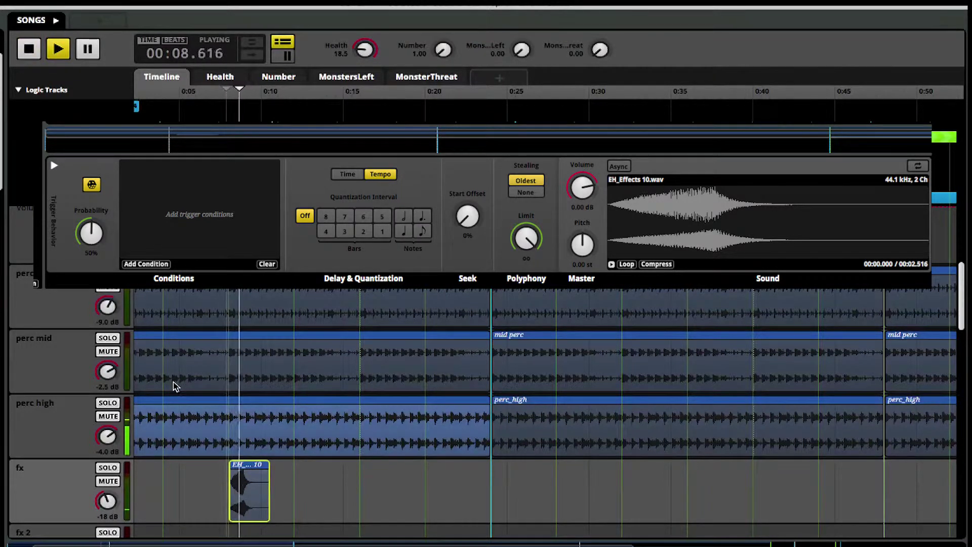
key(space)
key(space)
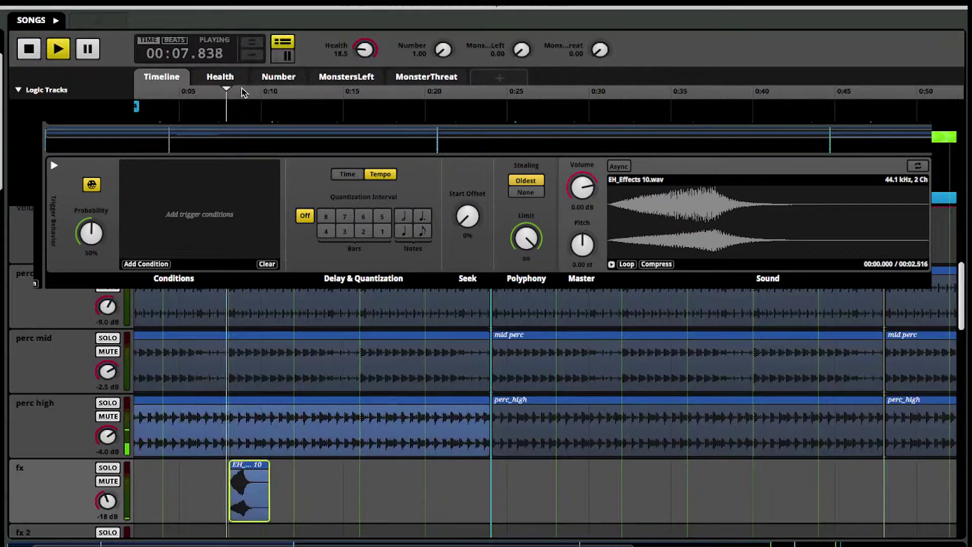
key(Escape)
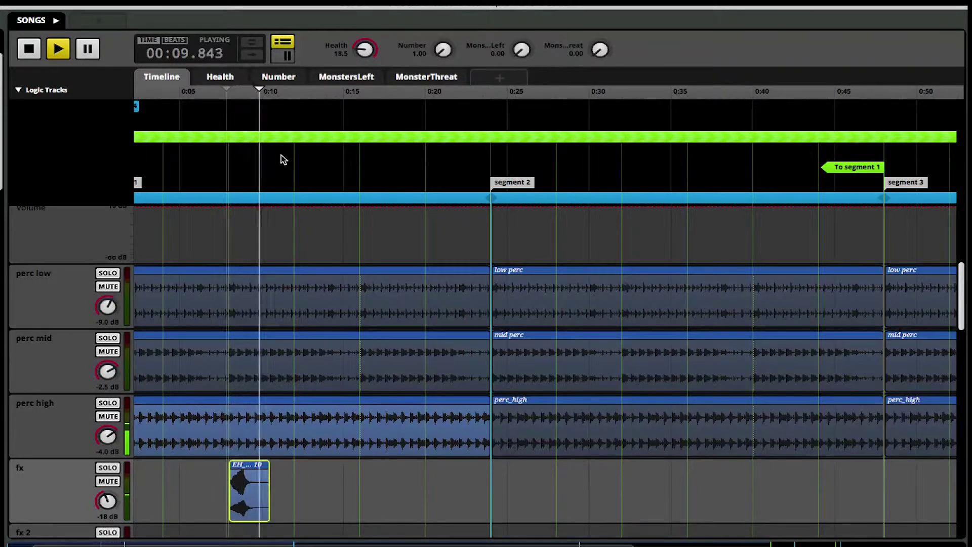
key(space)
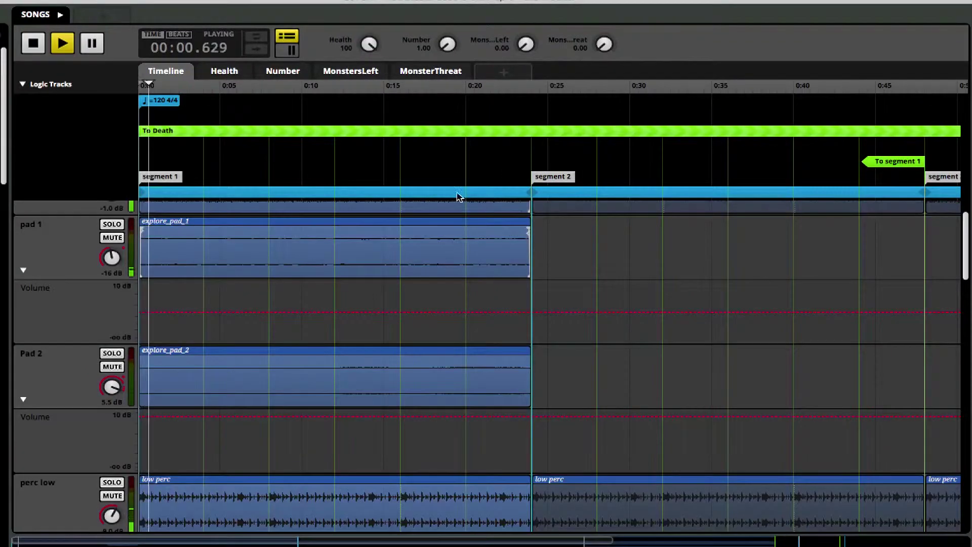
- Look through the pad and low and mid percussion tracks while segment 1 plays with Health at 100
scroll(226, 256, down, 2)
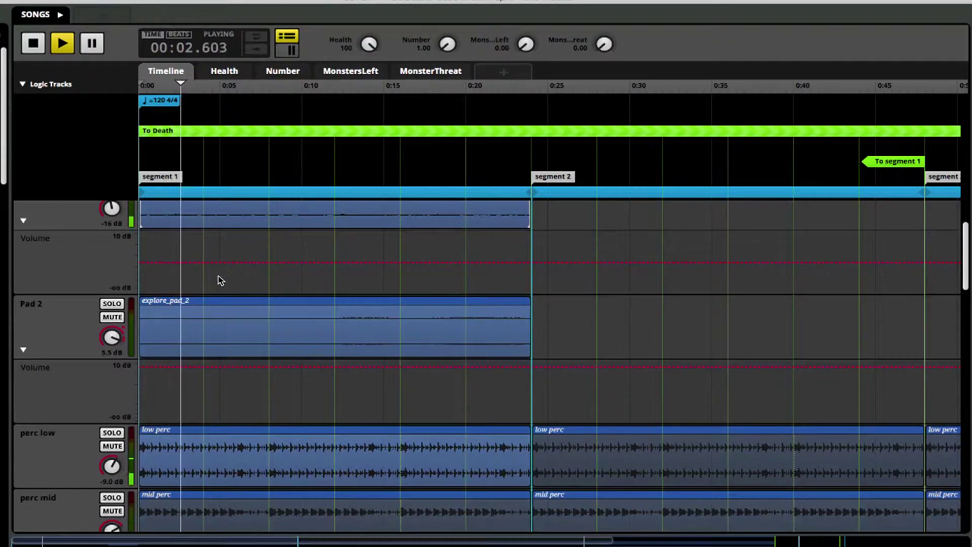
scroll(111, 310, up, 4)
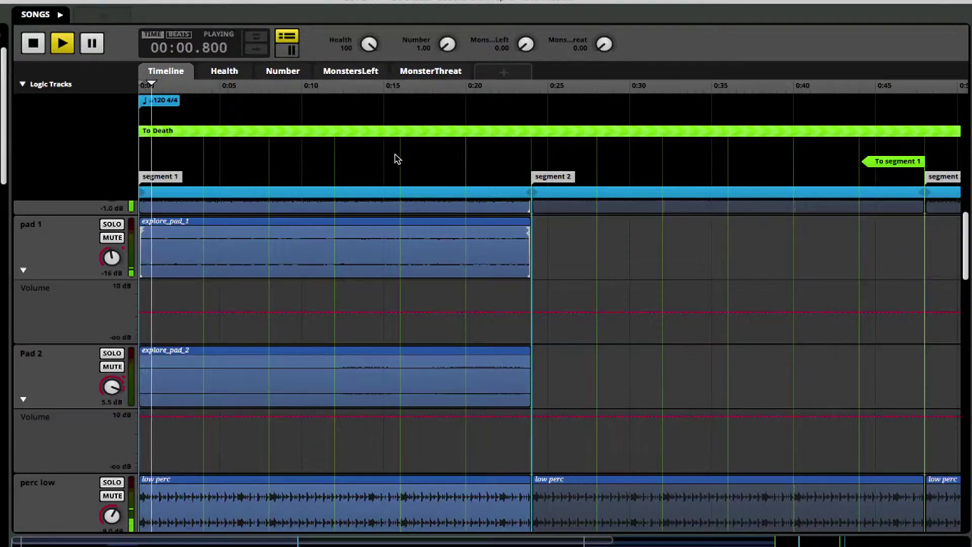
scroll(225, 256, down, 2)
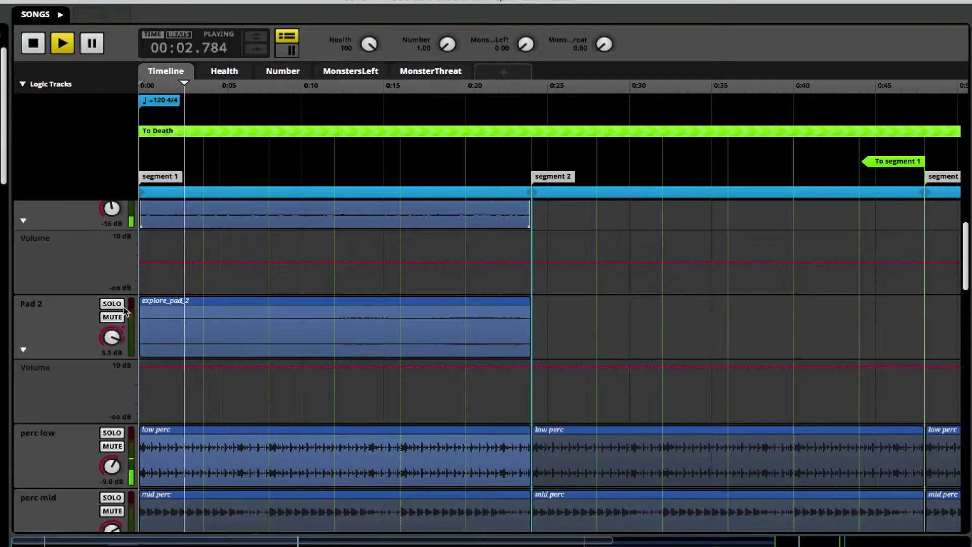
scroll(110, 304, up, 4)
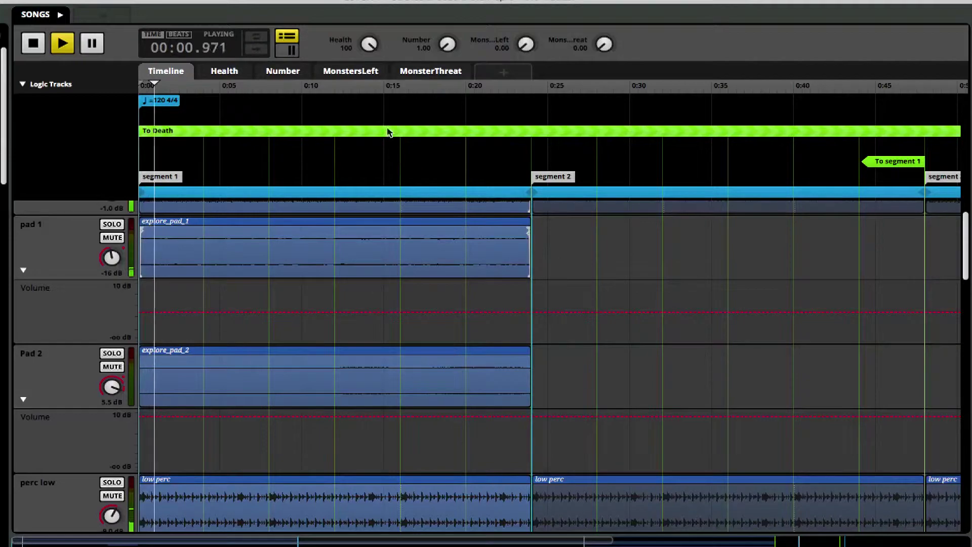
scroll(226, 256, down, 2)
scroll(226, 256, down, 1)
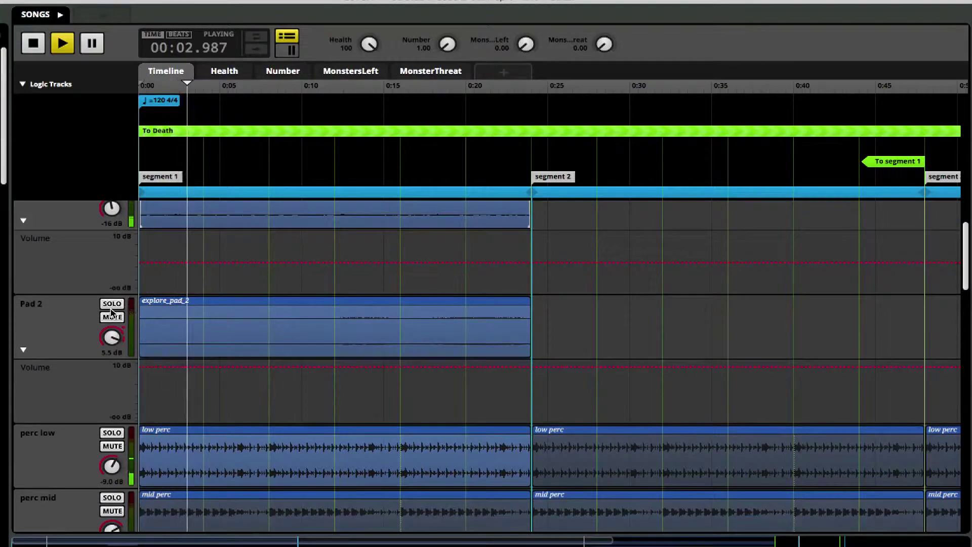
scroll(112, 246, up, 5)
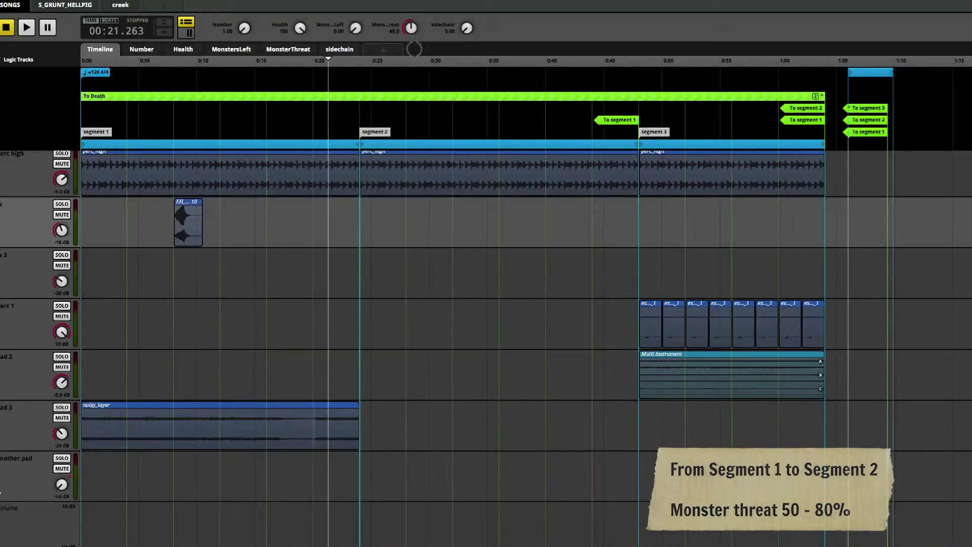
- Audition the SONGS event's transitions between segments by varying MonsterThreat up to 83.5
key(space)
mouse_move(411, 29)
mouse_down()
mouse_move(401, 39)
mouse_move(413, 43)
mouse_up()
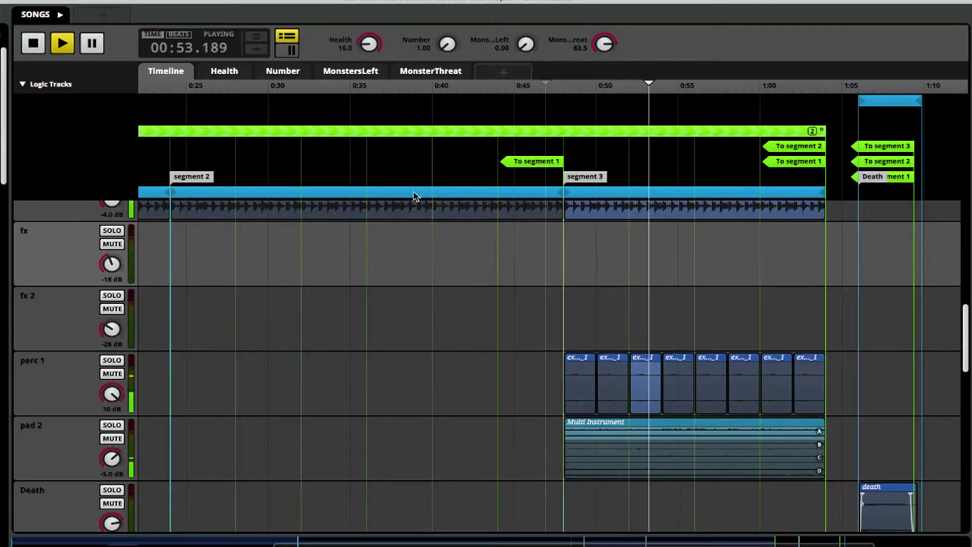
key(space)
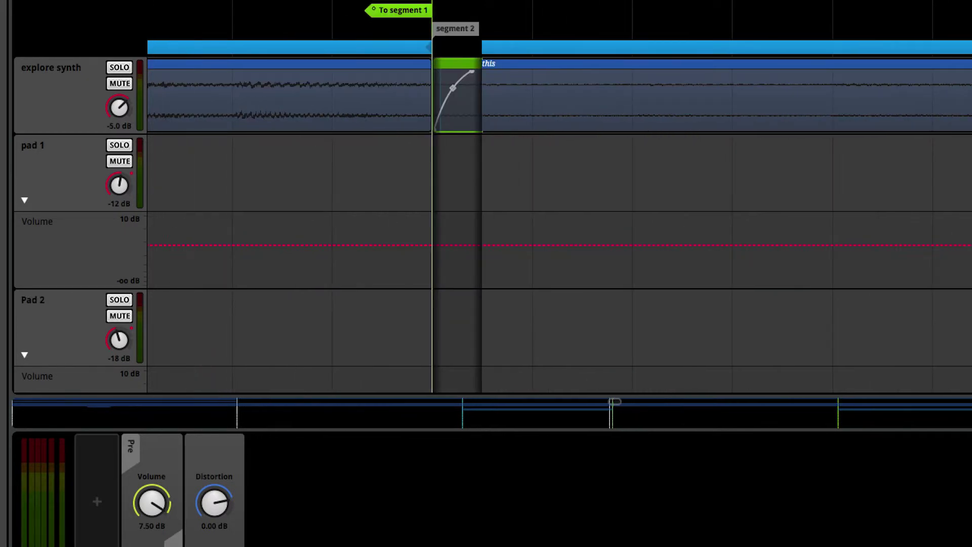
key(space)
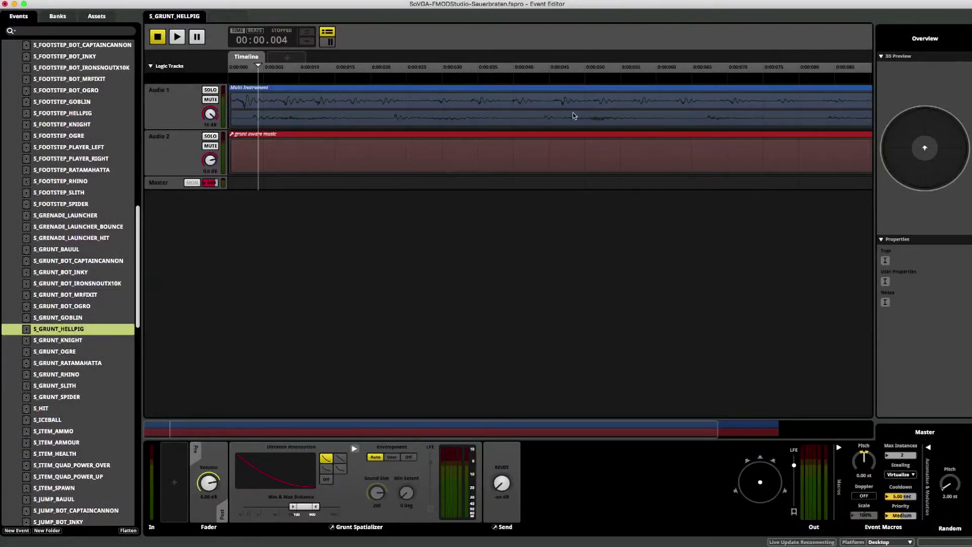
- Open a new editor tab beside the S_GRUNT_HELLPIG event and look through the event list up to the attack events
click(234, 17)
click(174, 18)
click(47, 0)
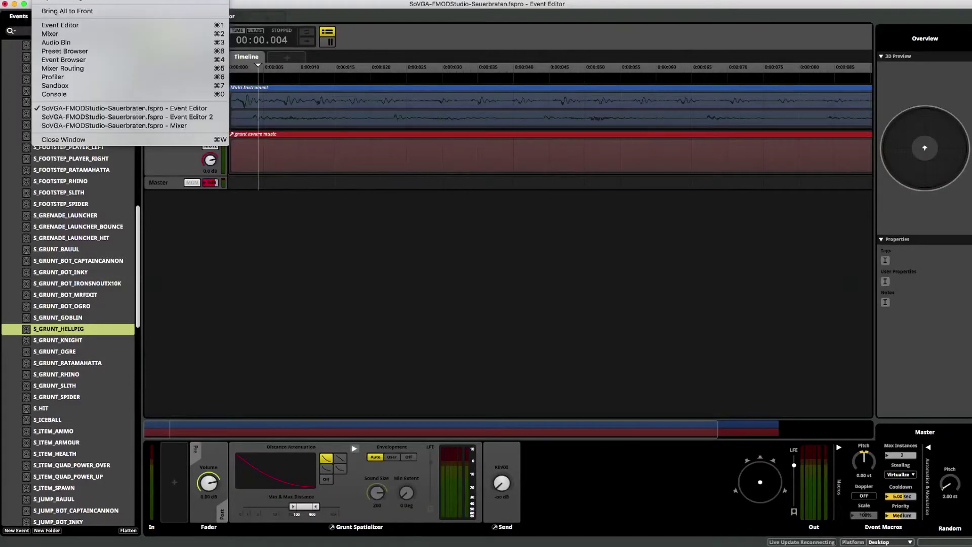
click(47, 0)
click(20, 0)
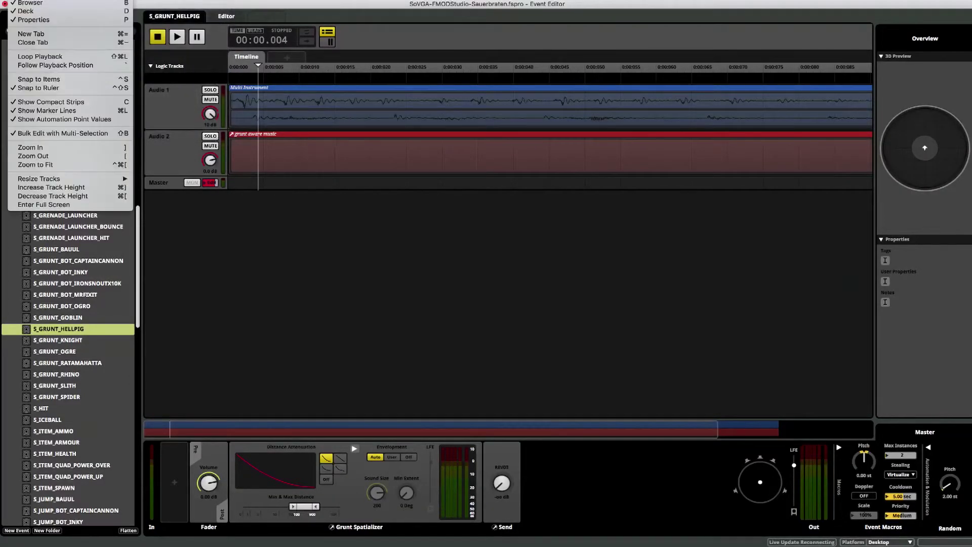
key(Escape)
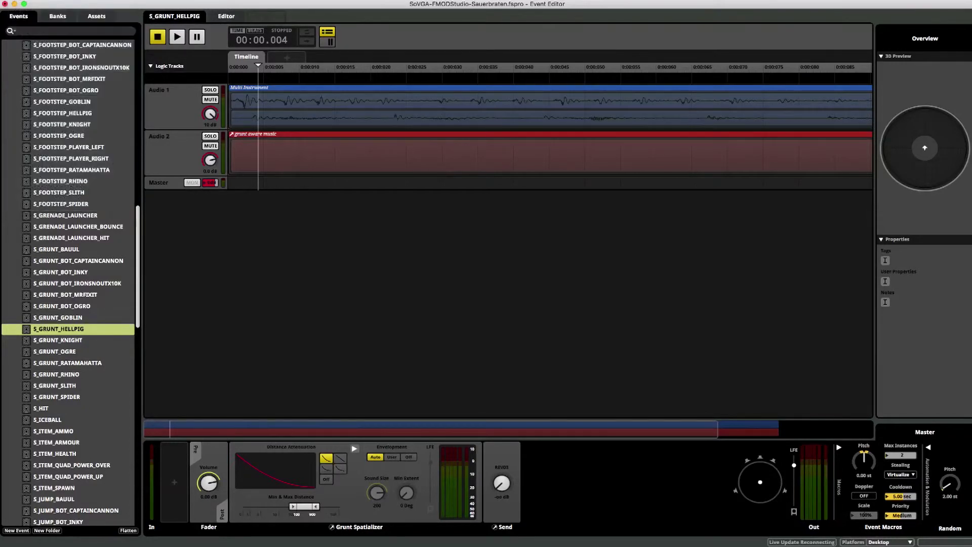
scroll(72, 96, up, 15)
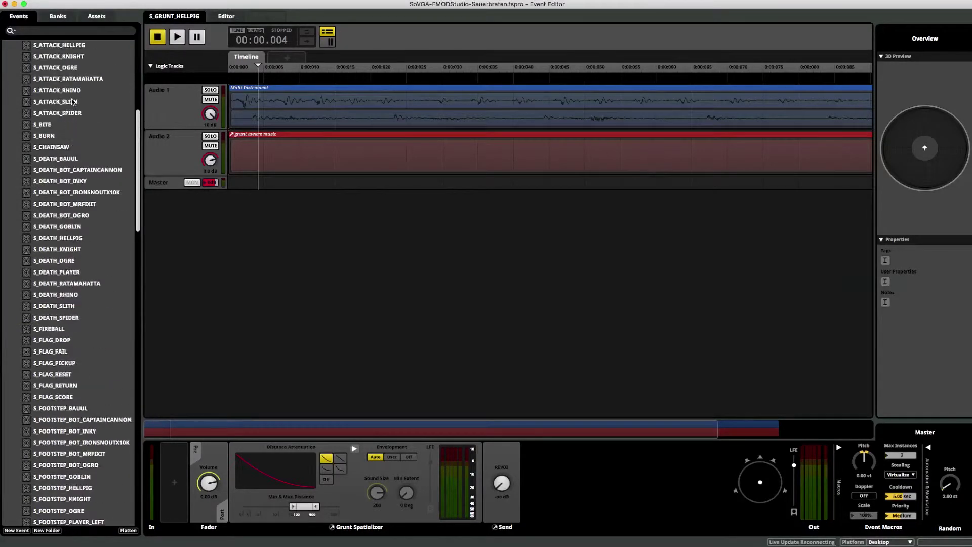
- Select the pig grunt alert return in the mixer's pig grunt alert snapshot to examine its Flanger effect
click(39, 58)
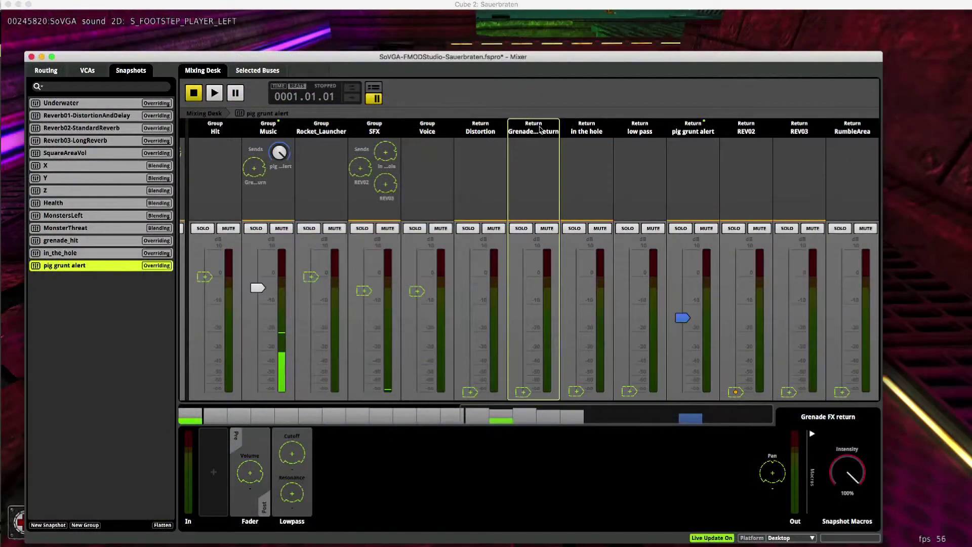
click(688, 166)
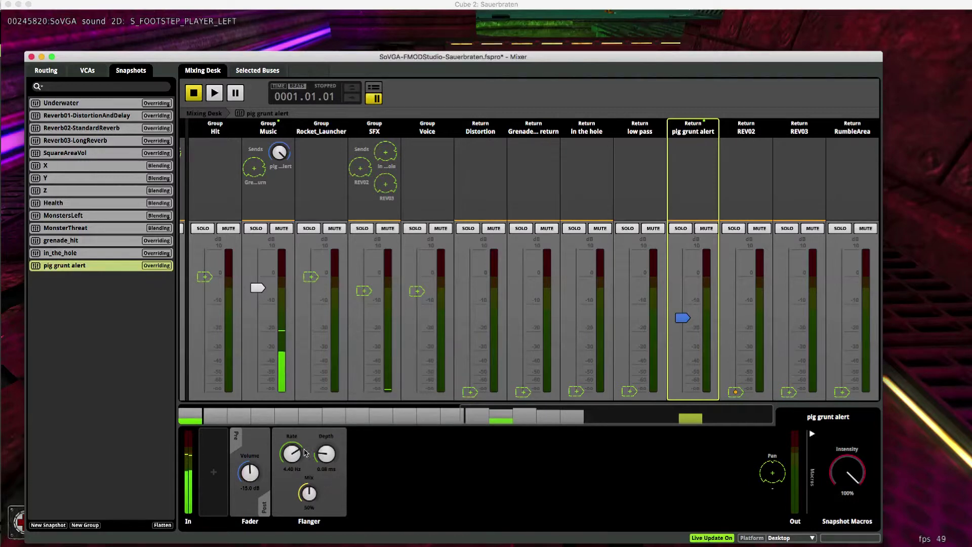
- Switch to Cube 2: Sauerbraten, walk up to the hellpig and fire at it to hear the grunt alert effect on the music
click(16, 437)
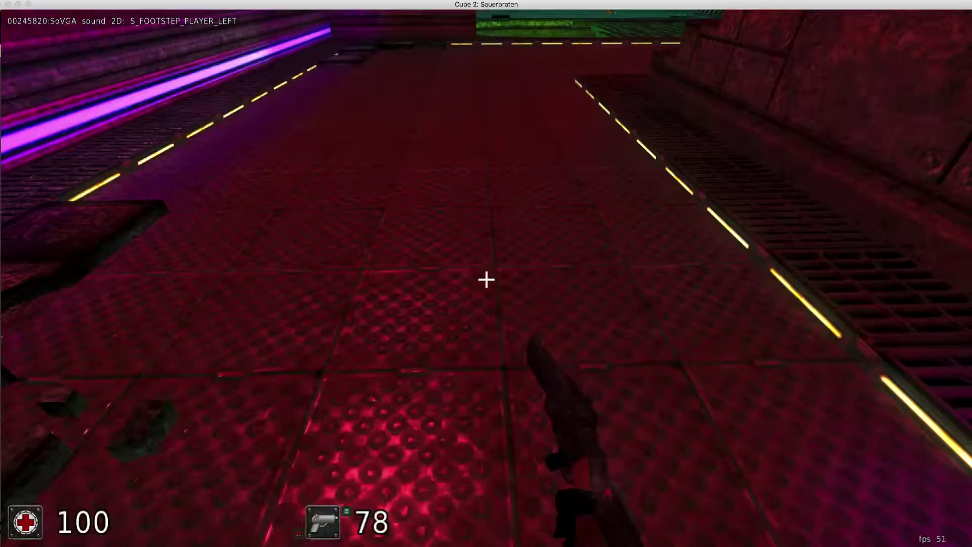
key(w)
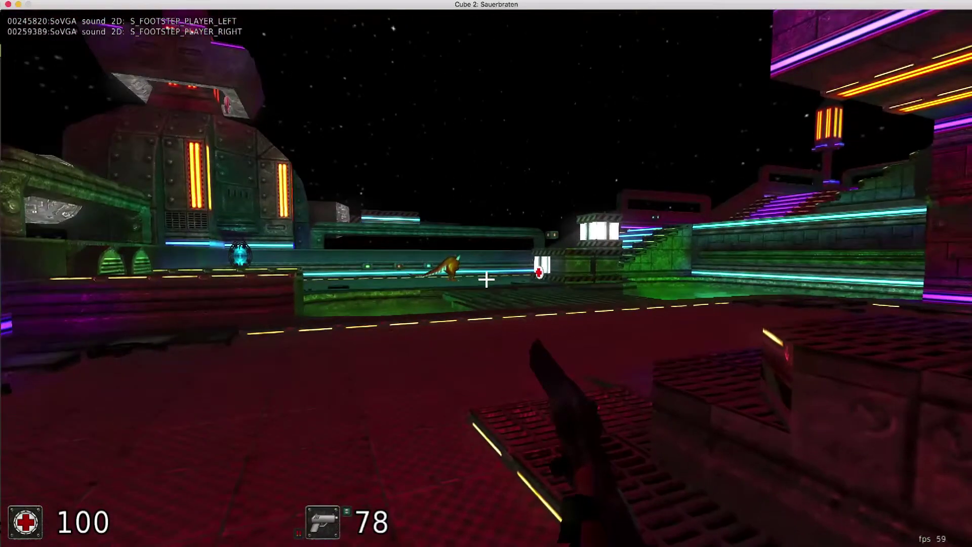
key(w)
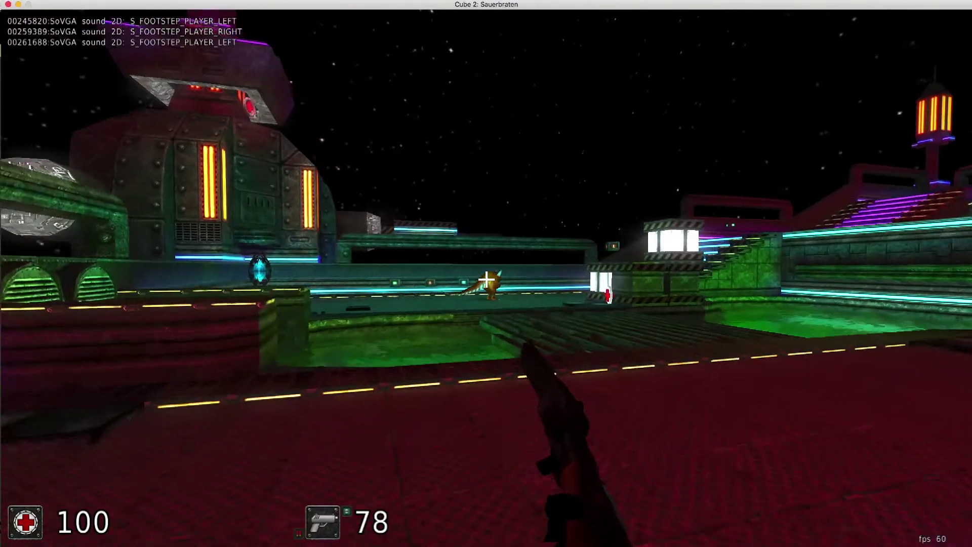
key(w)
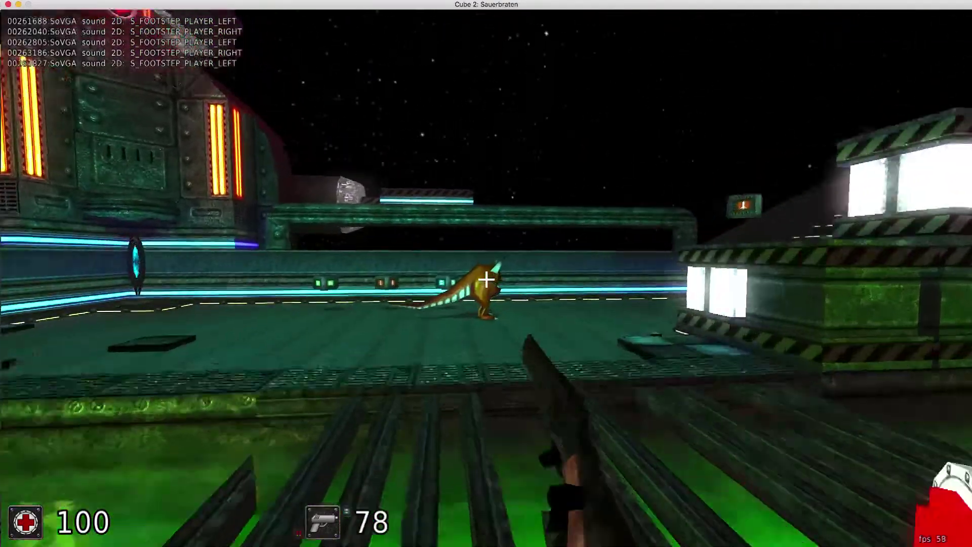
key(w)
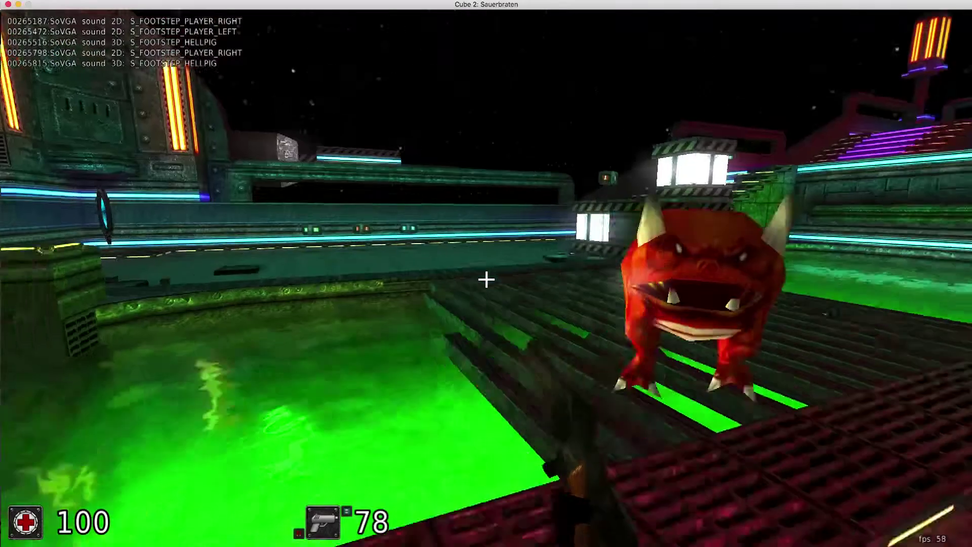
key(w)
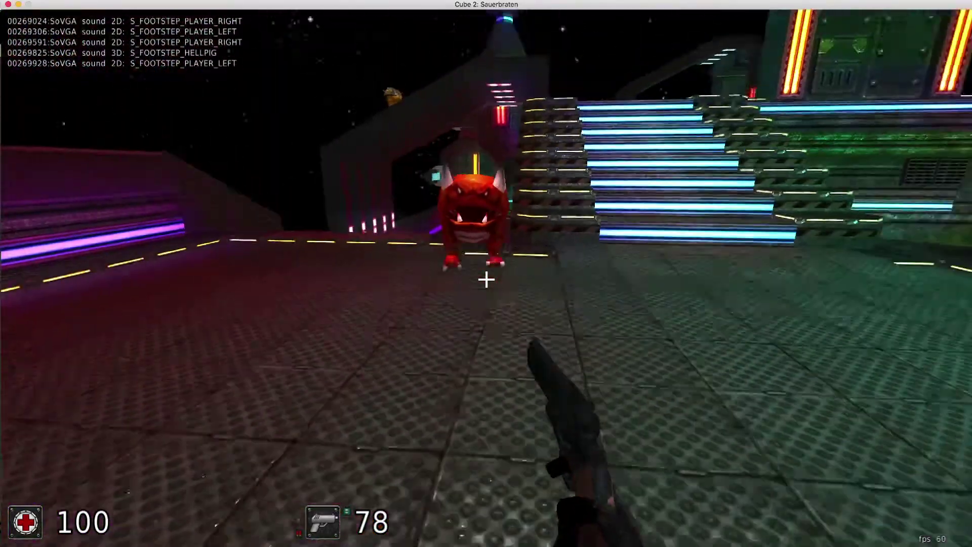
click(486, 279)
click(486, 279)
key(Escape)
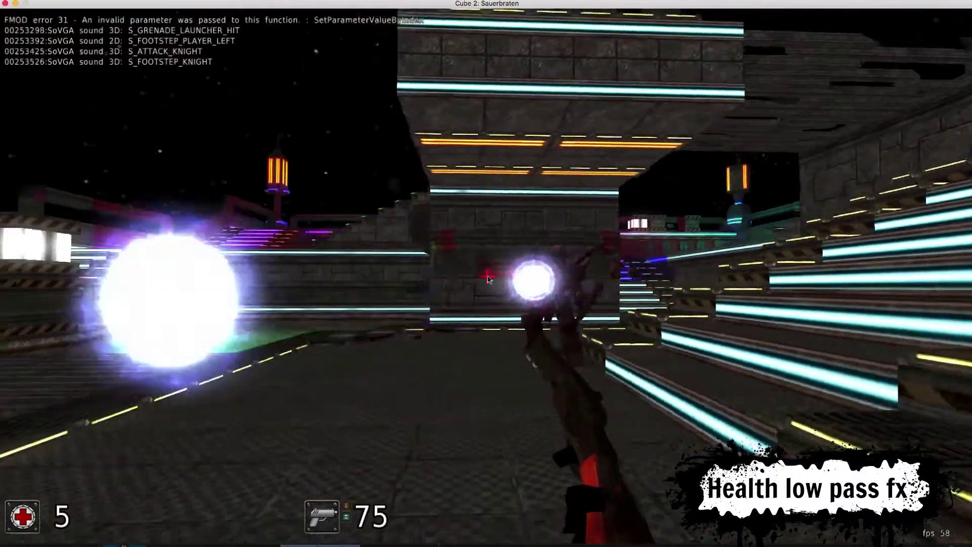
- Fire the pistol at the knight while player health is low to hear the health low-pass effect in the game
click(487, 278)
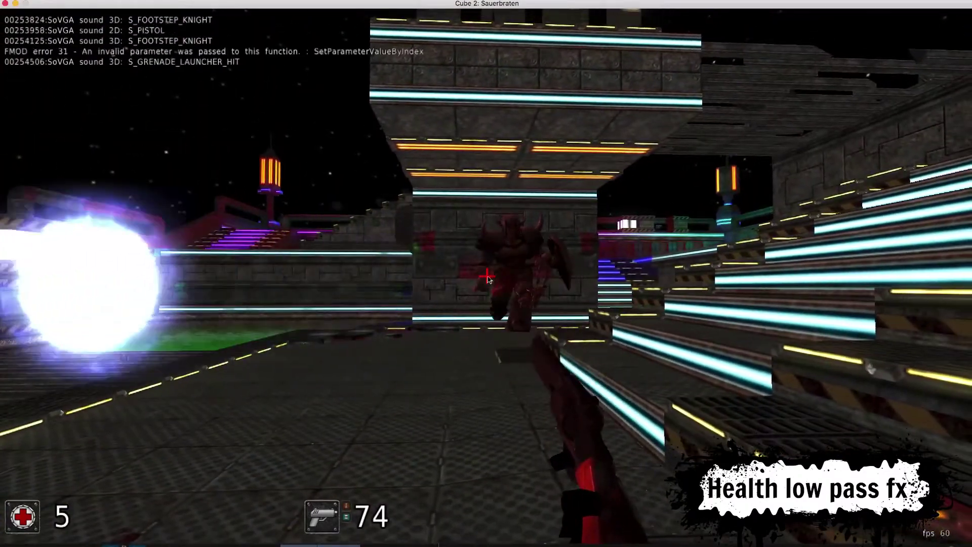
click(487, 278)
click(487, 278)
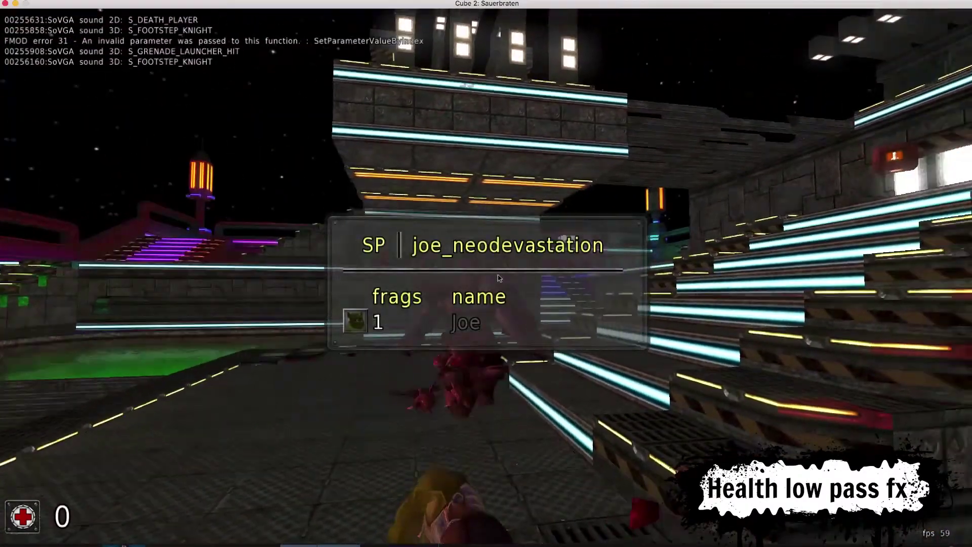
- Disconnect from the current game
key(Escape)
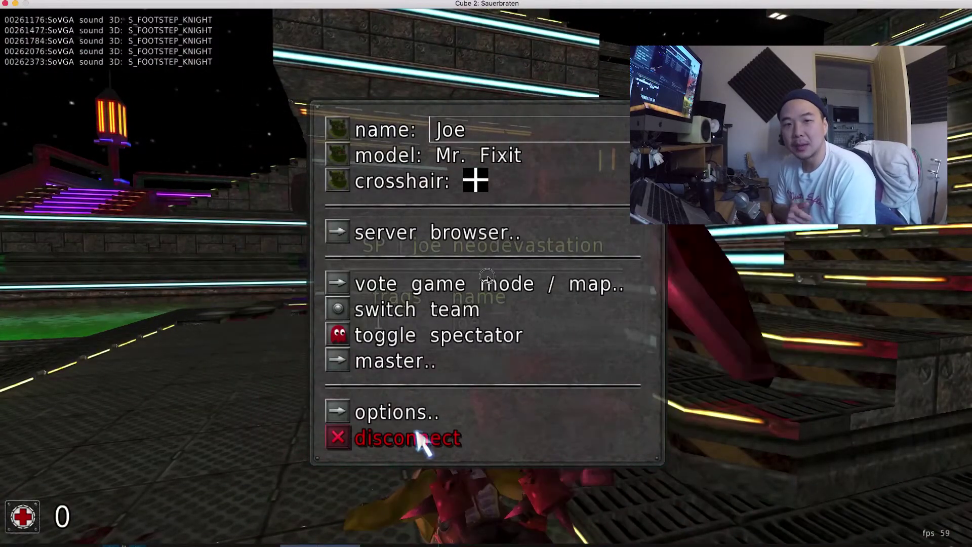
click(416, 437)
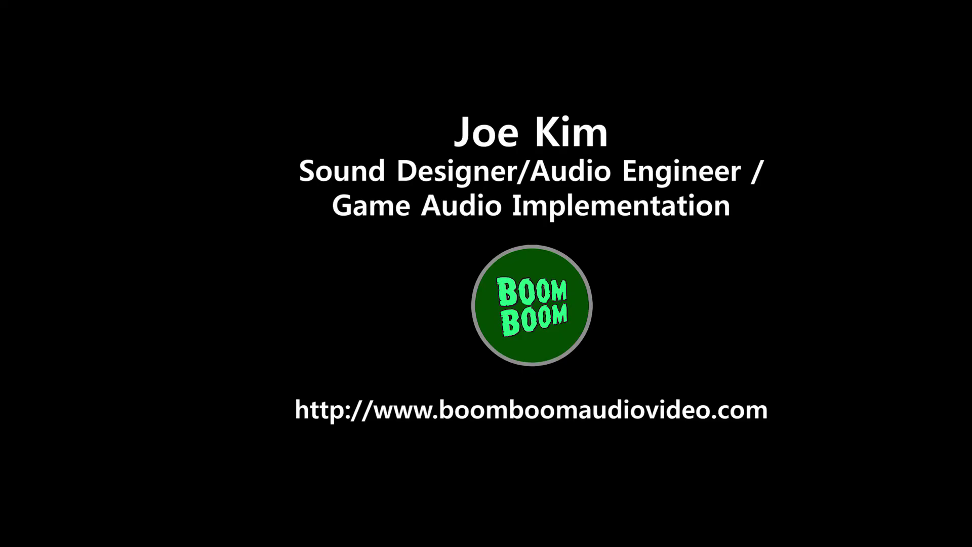